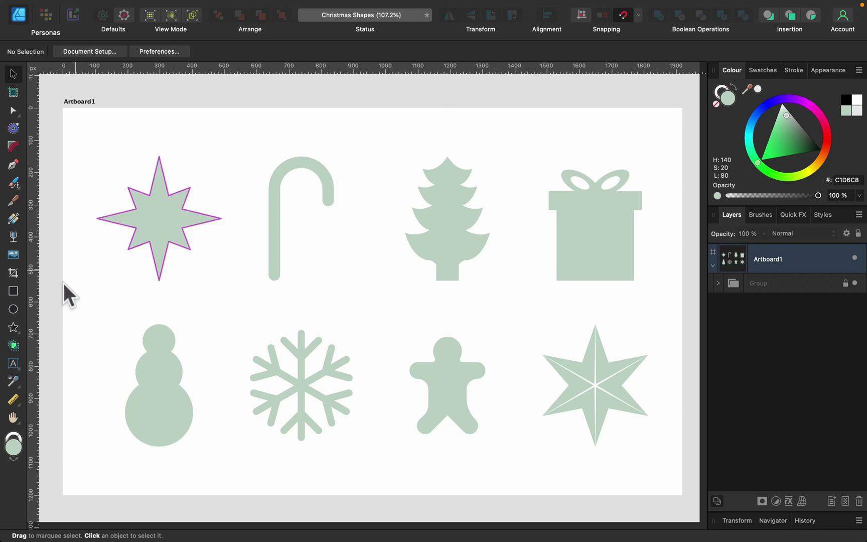
Draw a double star over the top-left star template and fill it dark red #D01B21.
click(15, 328)
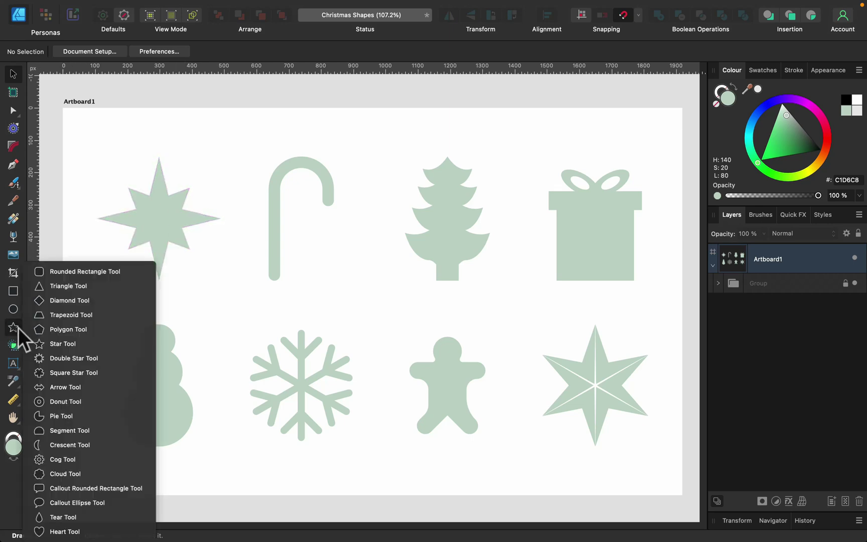
click(70, 357)
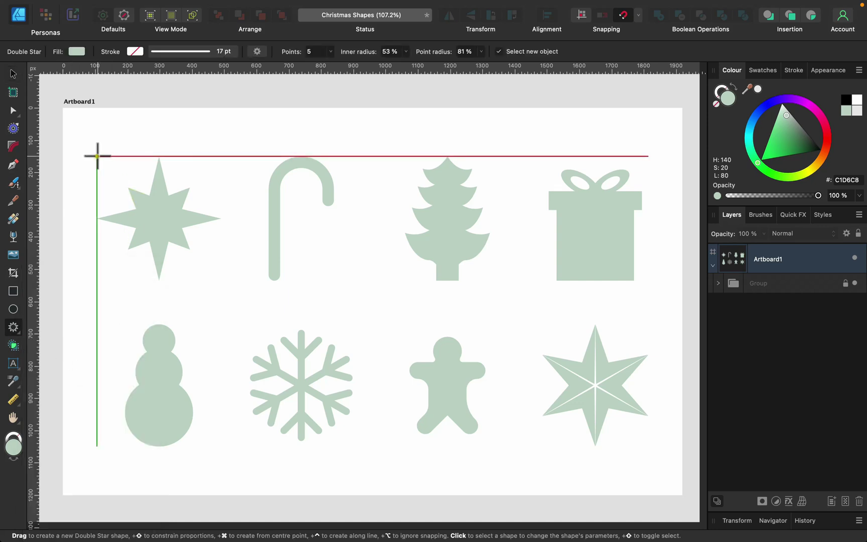
drag(100, 156, 229, 277)
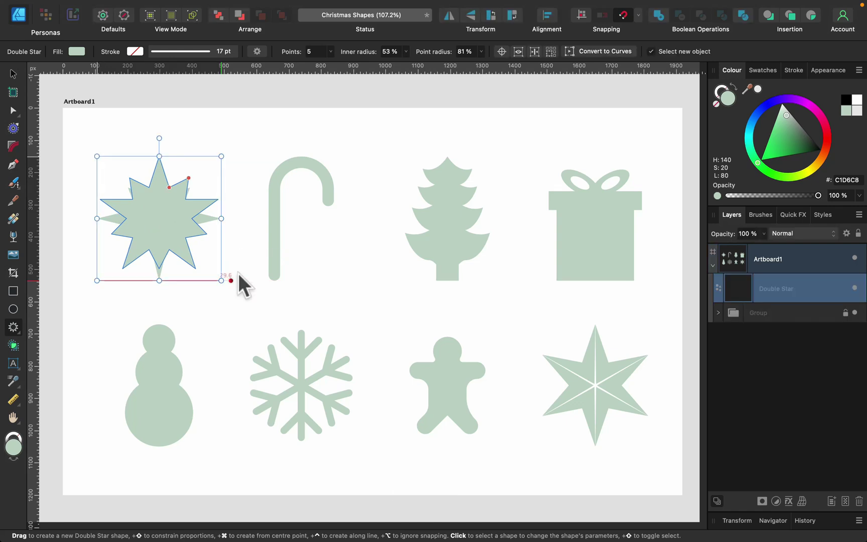
click(830, 135)
click(807, 134)
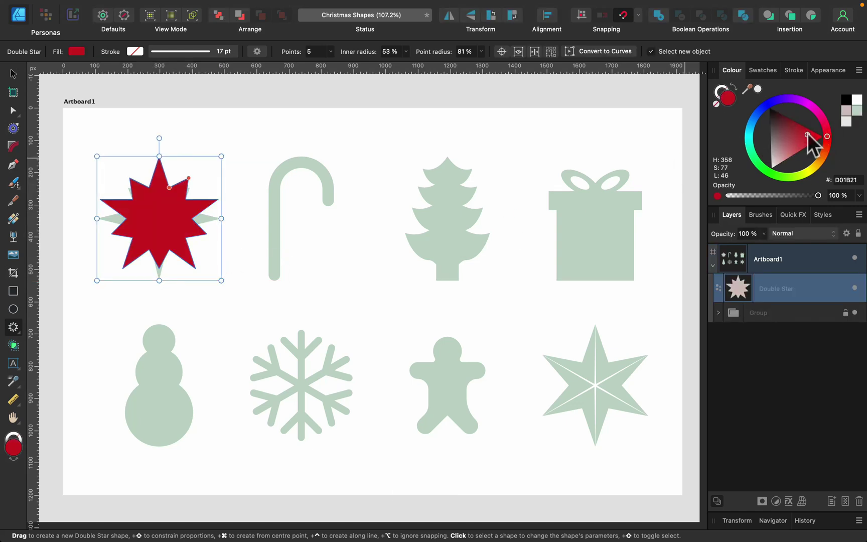
click(12, 76)
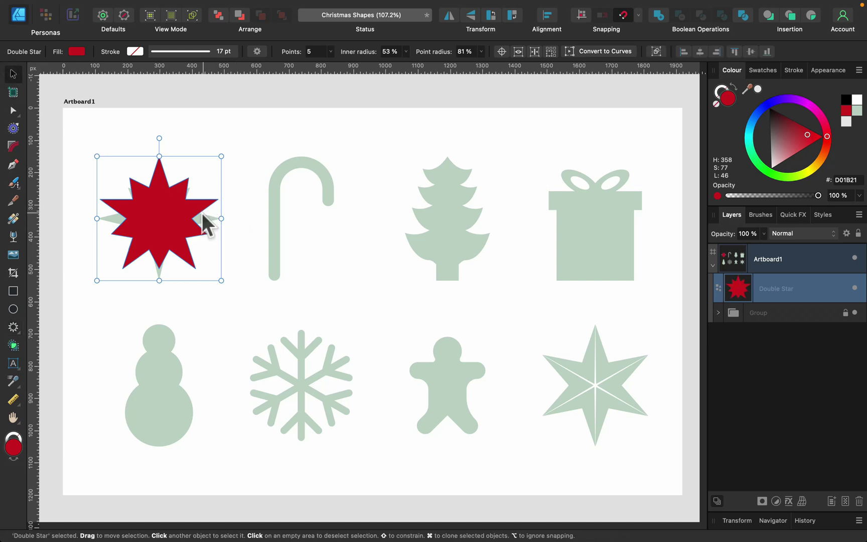
Give the star 4 points, 38% inner radius and 71% point radius, then deselect it.
click(332, 52)
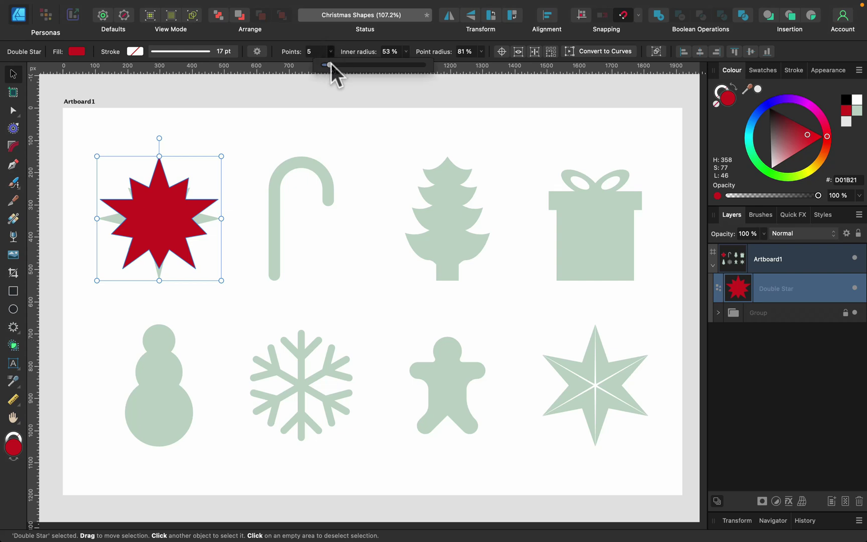
drag(330, 64, 328, 64)
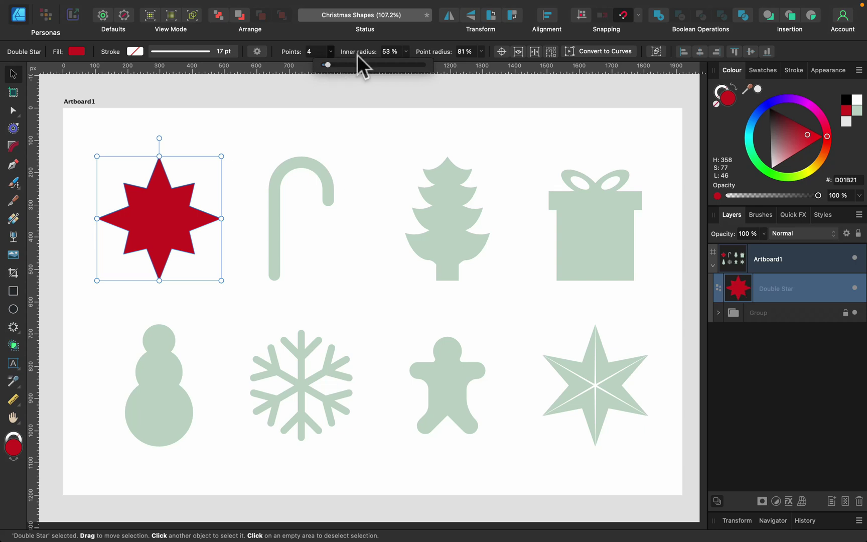
click(407, 51)
mouse_move(405, 63)
mouse_down()
mouse_move(380, 66)
mouse_move(390, 65)
mouse_up()
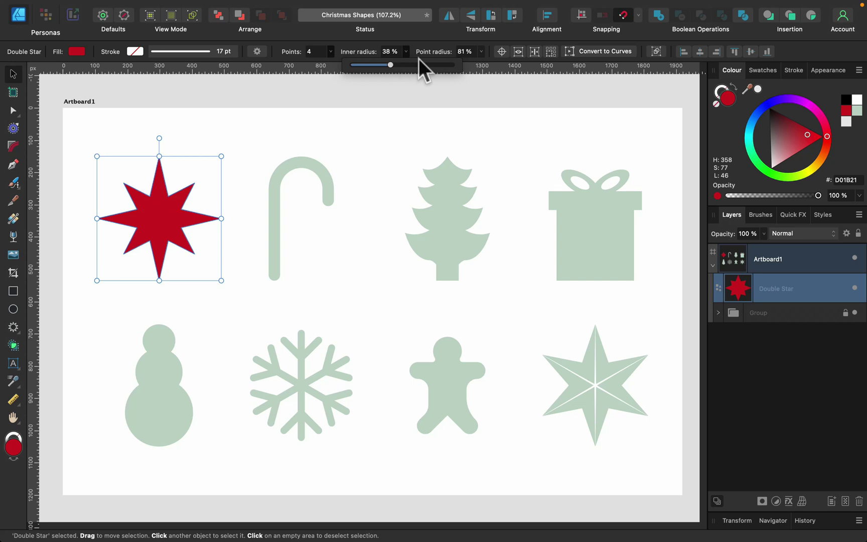
click(482, 52)
drag(482, 63, 447, 63)
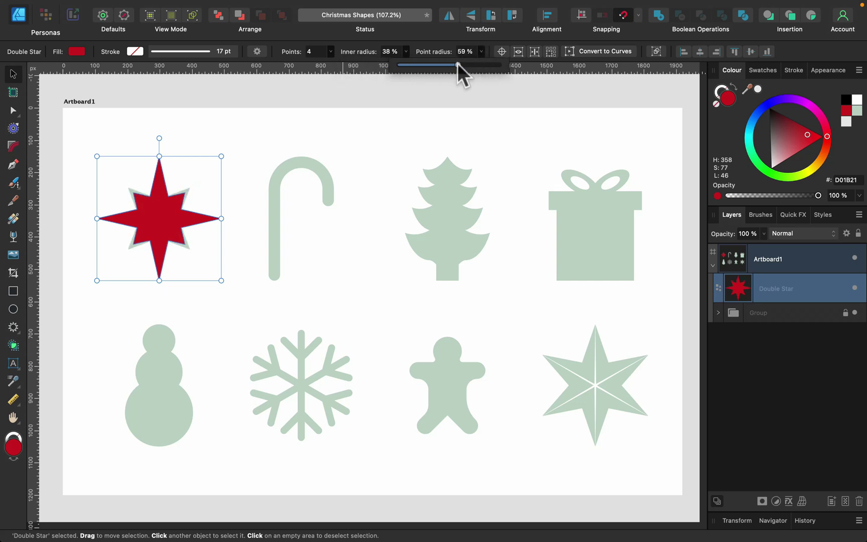
click(12, 110)
mouse_move(191, 186)
mouse_down()
mouse_move(200, 180)
mouse_move(176, 196)
mouse_move(157, 228)
mouse_move(194, 193)
mouse_up()
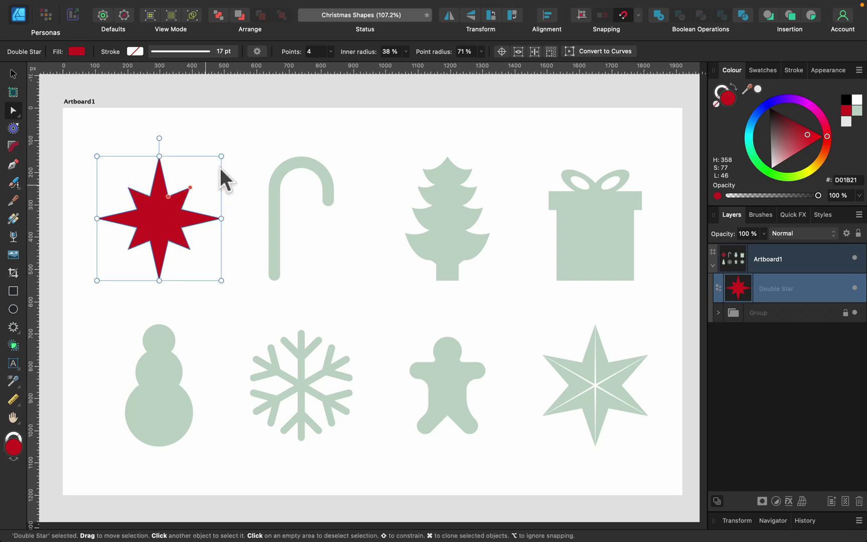
click(248, 134)
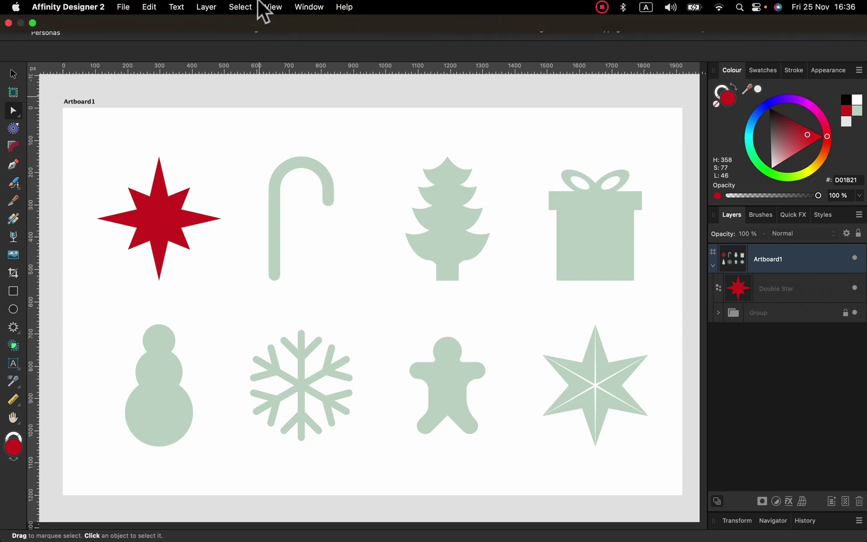
Zoom in on the artboard and pan to the top-left shapes.
click(272, 7)
mouse_move(275, 25)
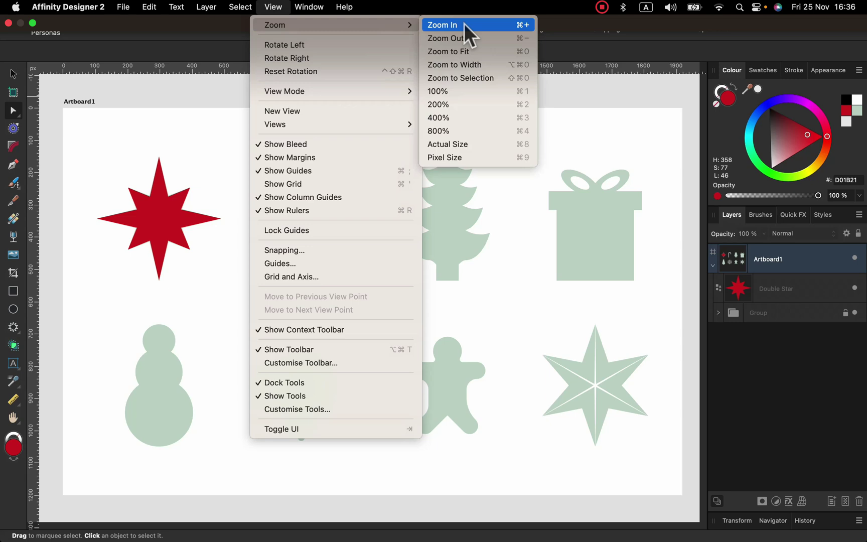
click(465, 24)
key(space)
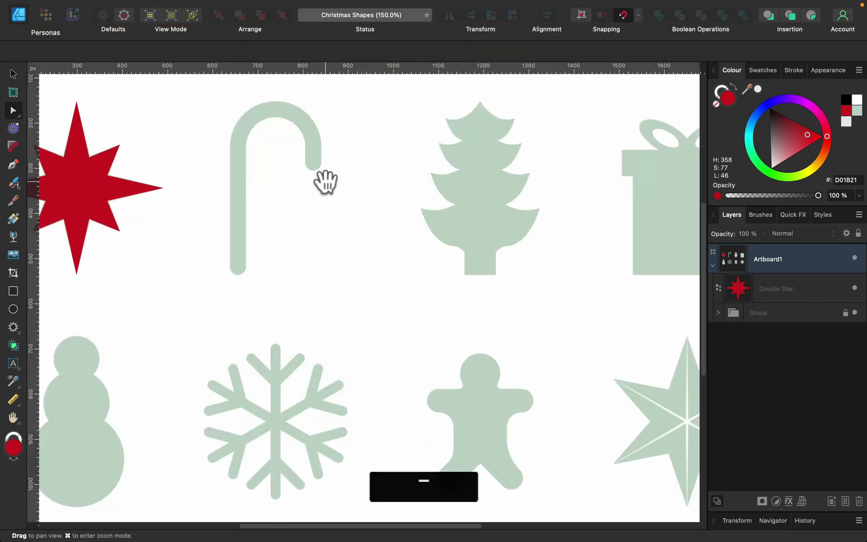
drag(273, 172, 357, 255)
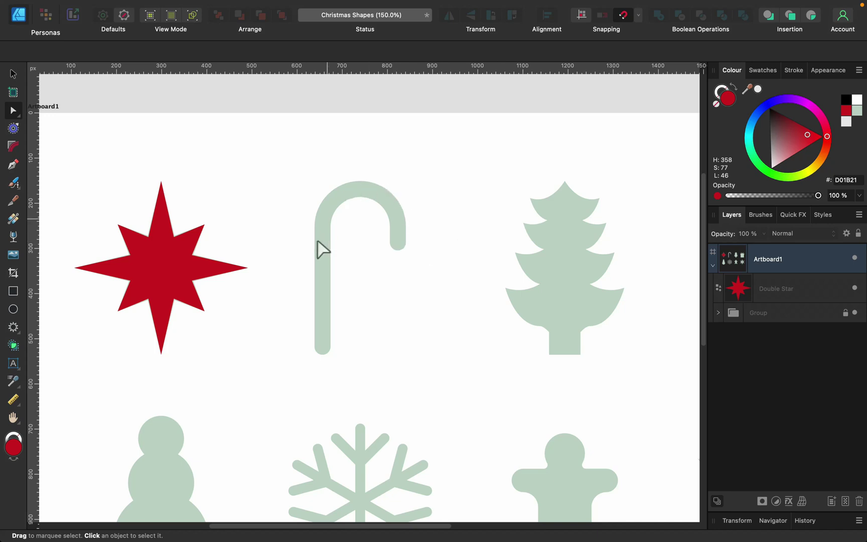
Draw a red donut over the candy cane hook, trimmed to a 180° arch with 64% hole radius.
click(18, 330)
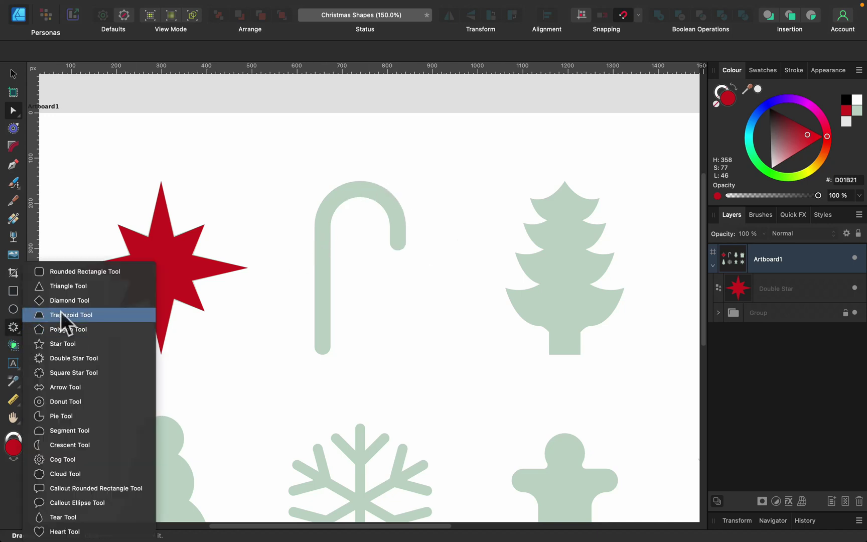
click(84, 396)
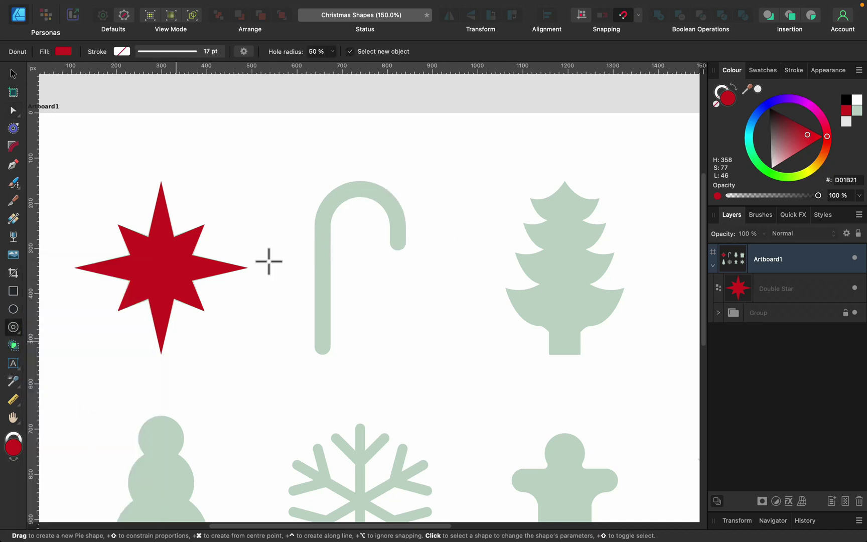
key(shift)
drag(312, 175, 417, 280)
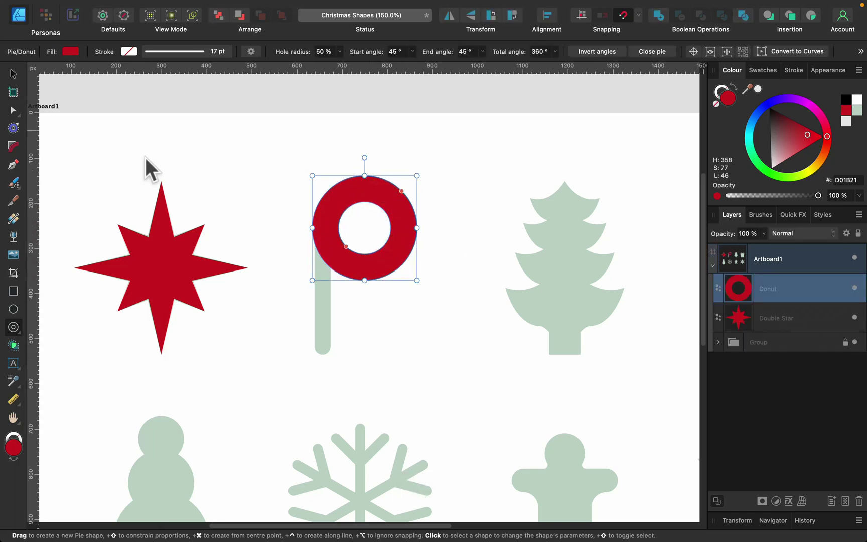
drag(404, 192, 319, 229)
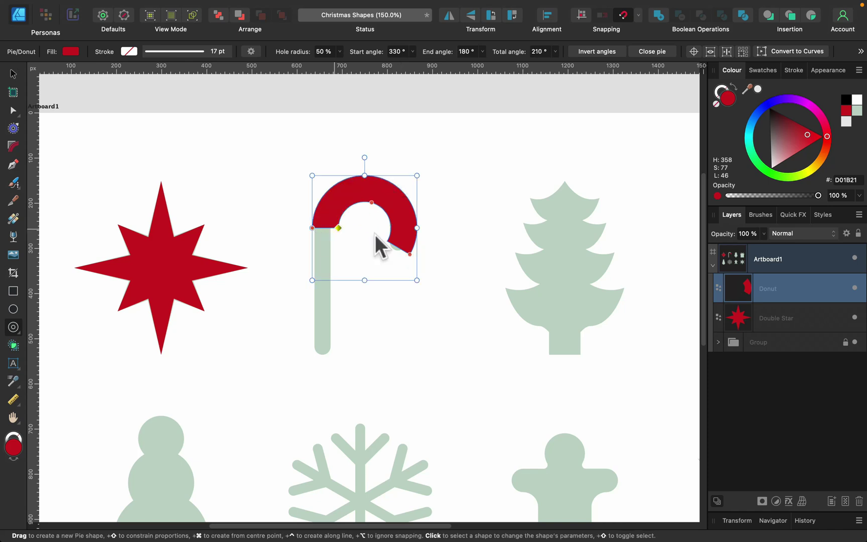
drag(408, 250, 419, 228)
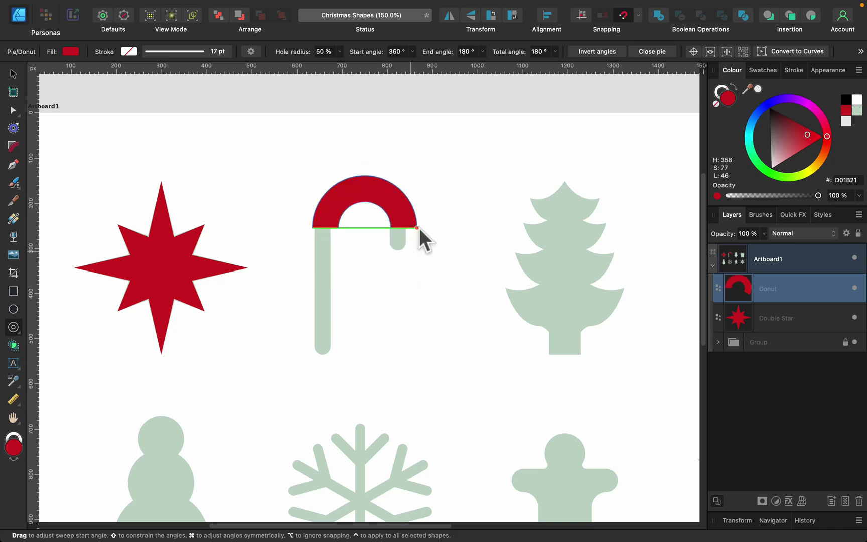
drag(362, 203, 394, 199)
click(13, 73)
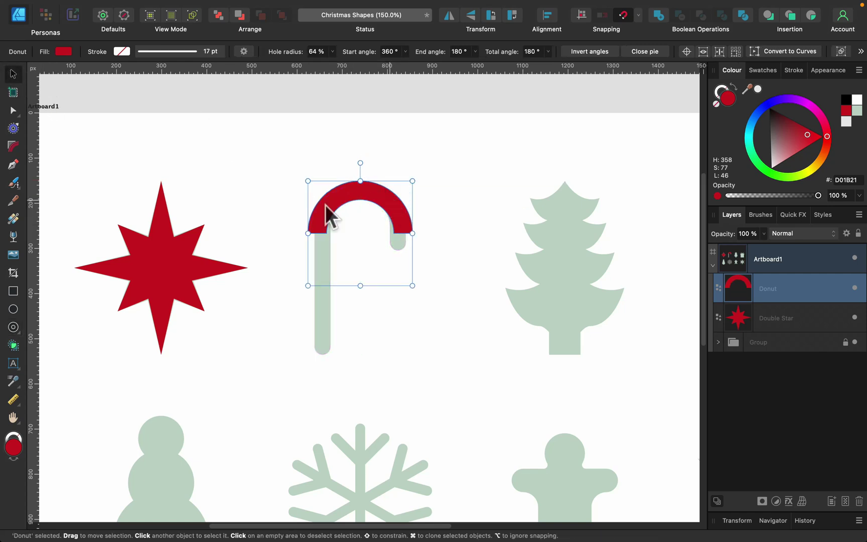
Draw red rectangles for the candy cane's hook end and its tall stem.
click(15, 291)
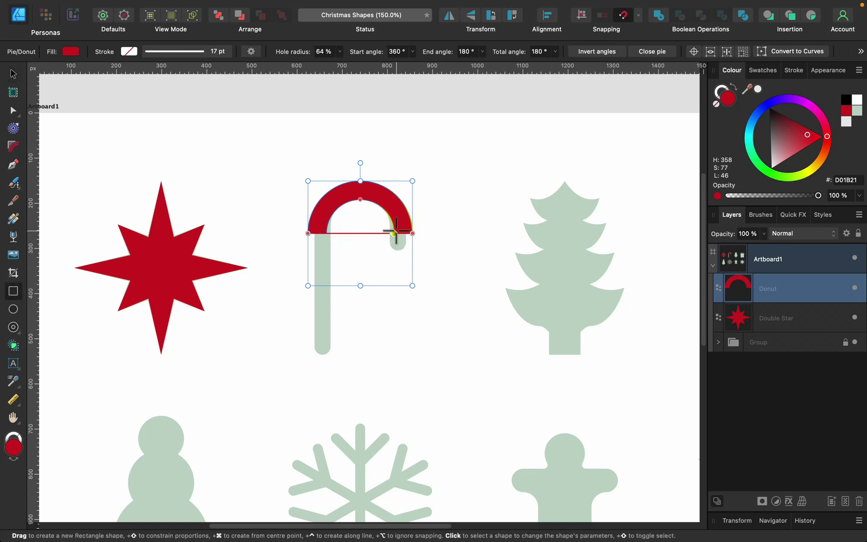
drag(396, 232, 412, 268)
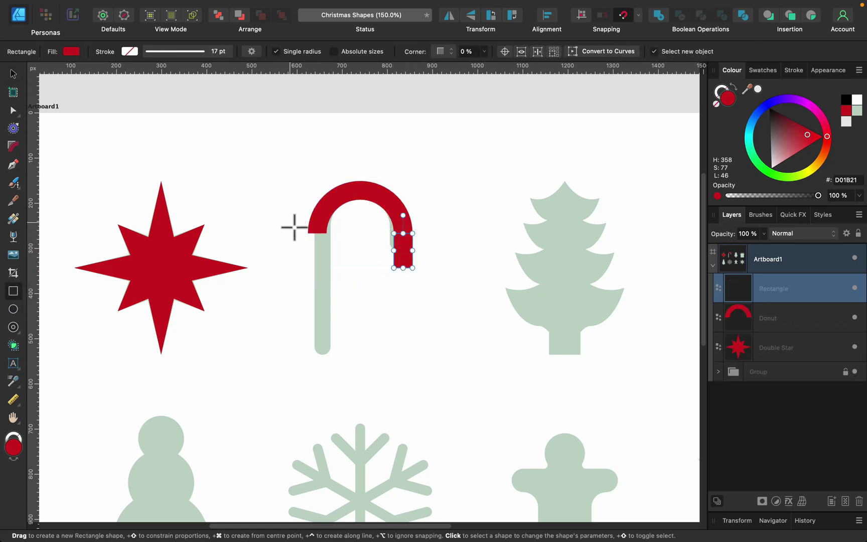
drag(308, 231, 282, 379)
key(super+equal)
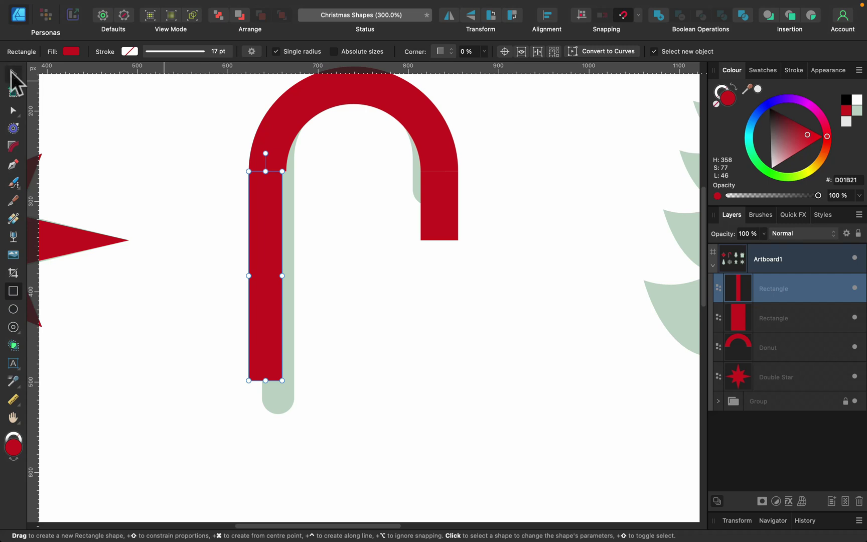
Align the stem and hook-end rectangles to the arch and merge all three with Boolean Add.
click(13, 74)
shift+click(301, 113)
drag(273, 176, 236, 186)
click(173, 273)
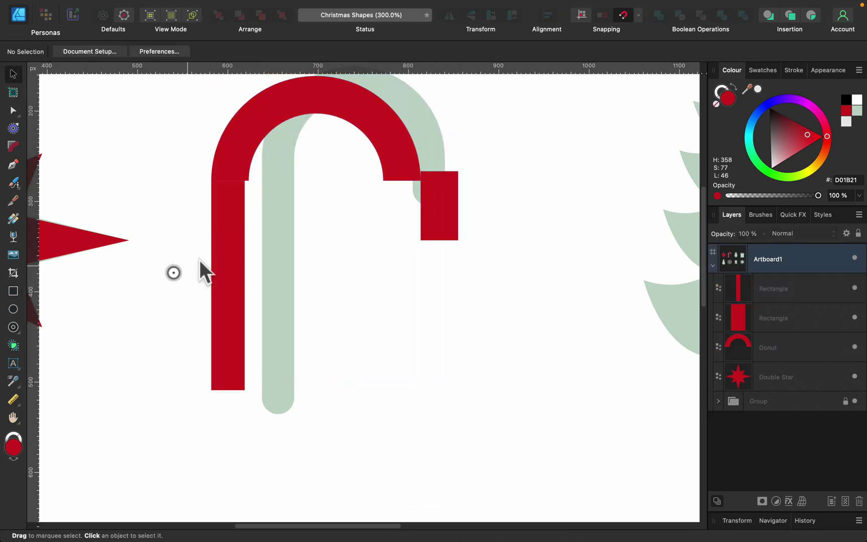
click(234, 260)
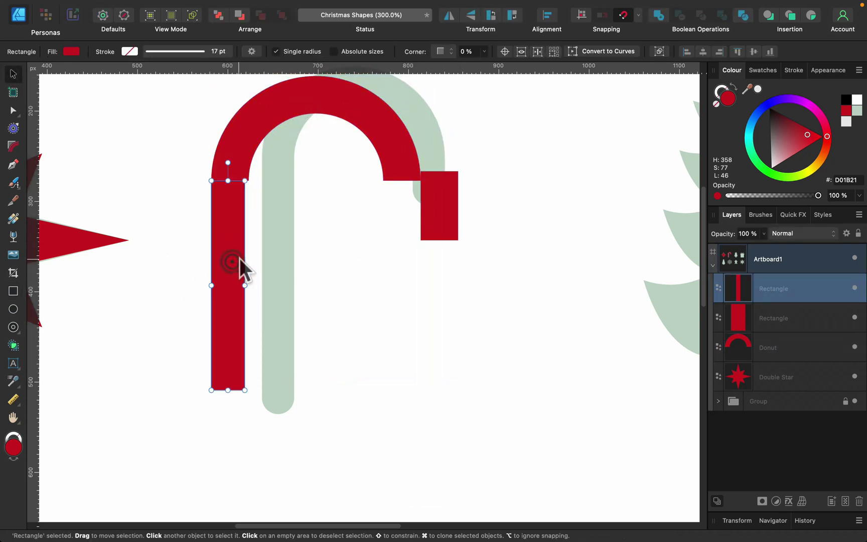
drag(244, 285, 249, 285)
drag(446, 198, 405, 198)
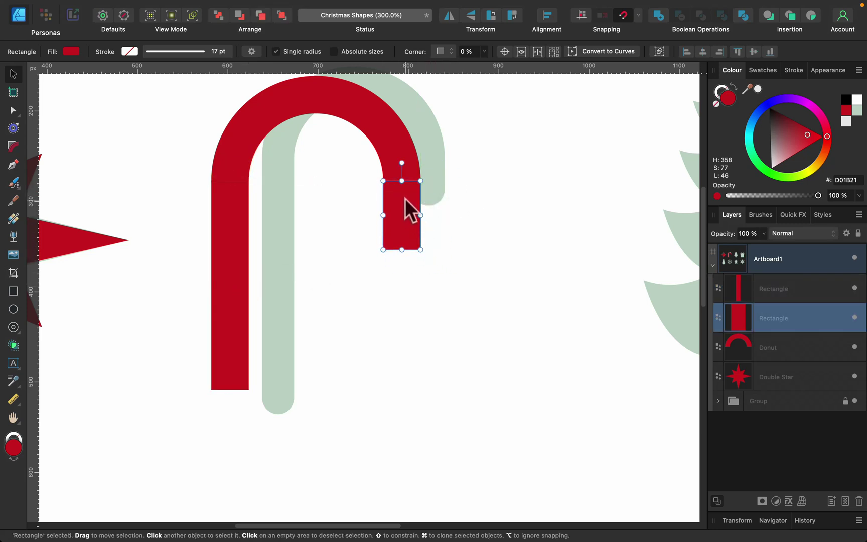
shift+click(392, 146)
shift+click(246, 297)
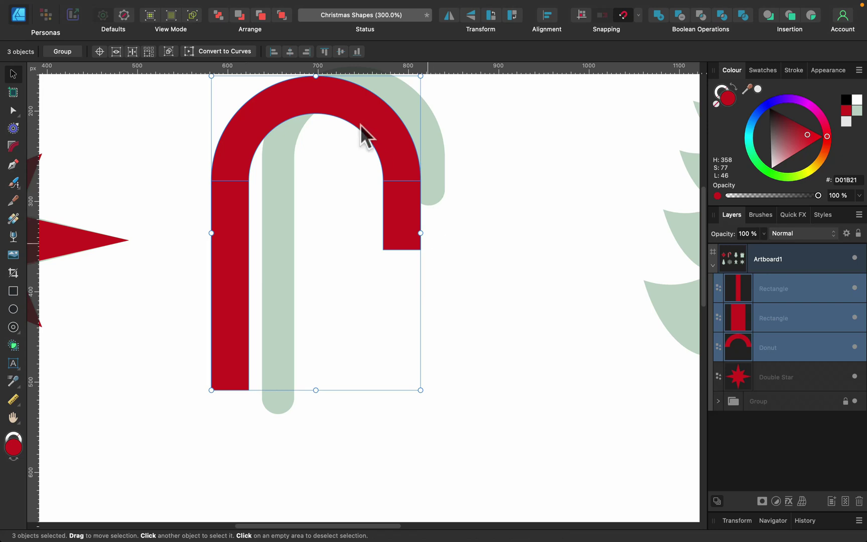
click(659, 14)
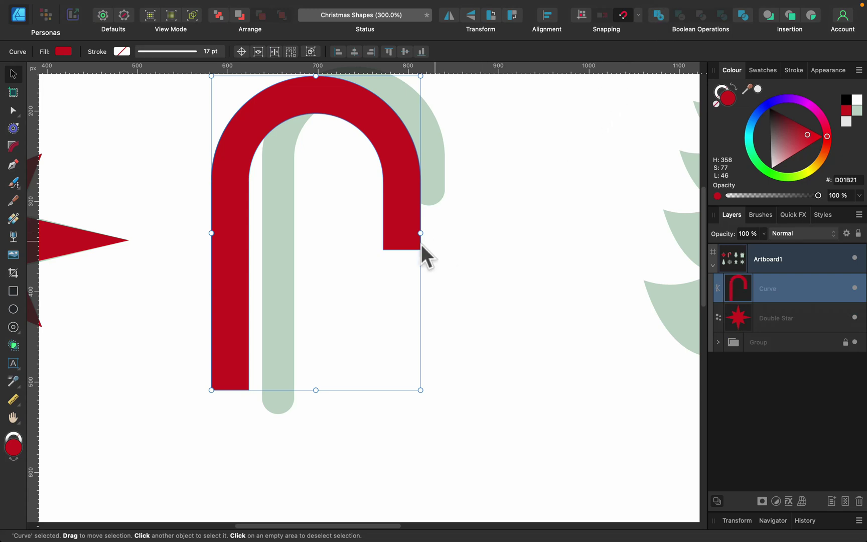
Move the candy cane onto its template, round both ends and bake the corners into nodes.
drag(395, 226, 433, 217)
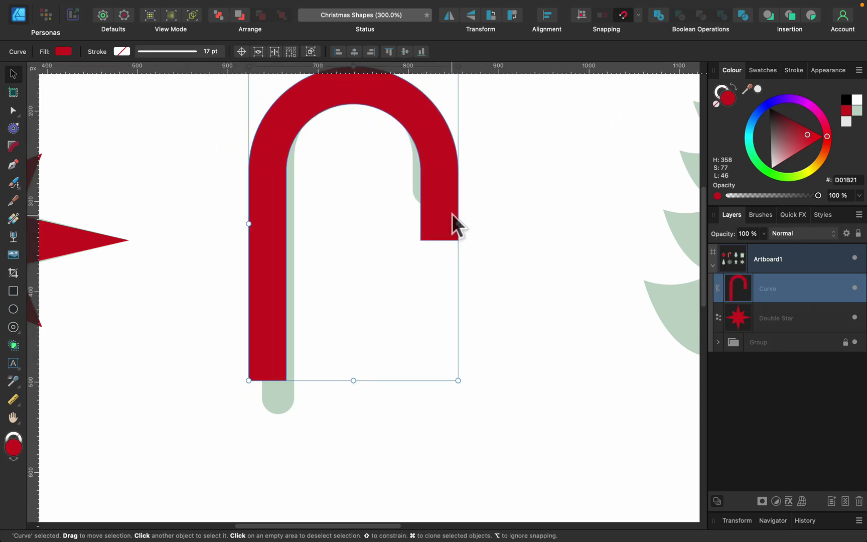
scroll(452, 214, up, 2)
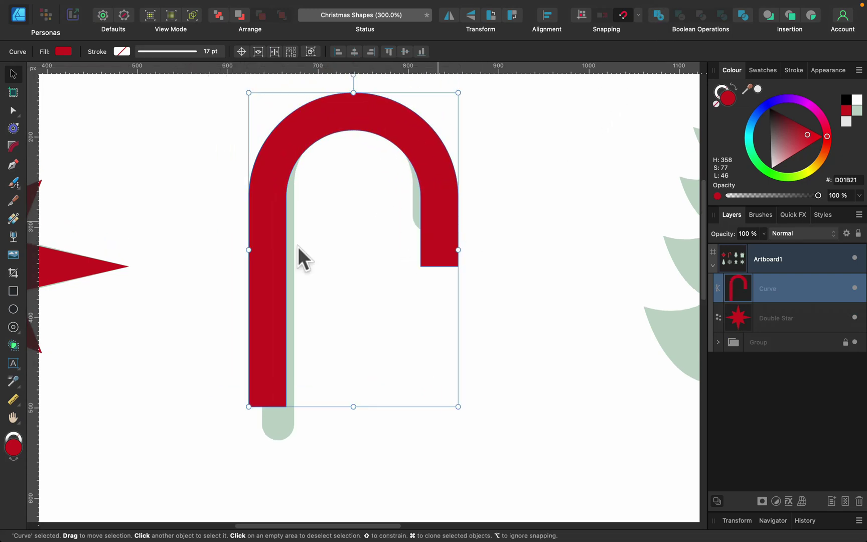
click(14, 146)
drag(499, 296, 433, 235)
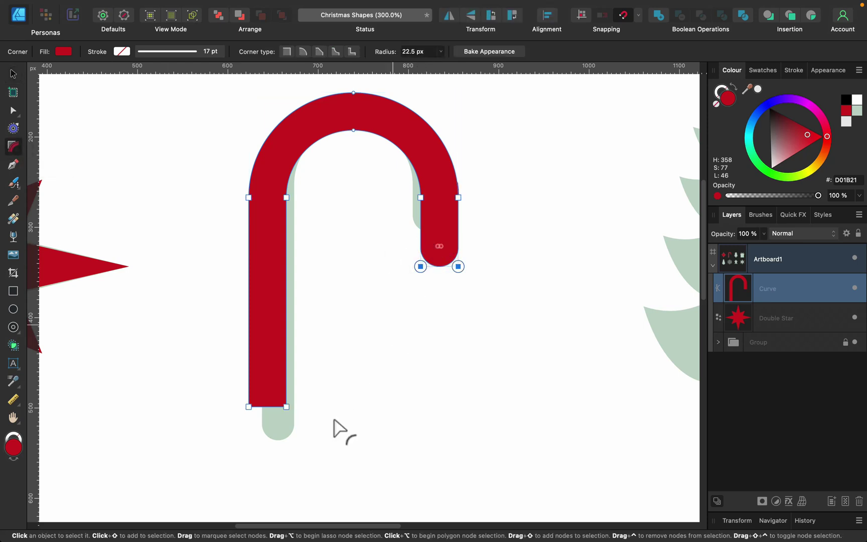
drag(321, 446, 255, 377)
click(513, 51)
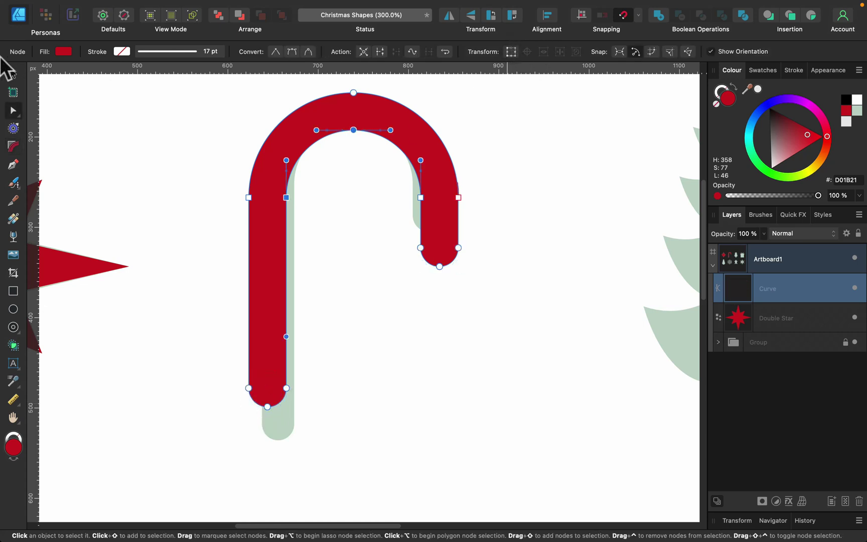
Extend the stem's bottom nodes to the template's full length and deselect the candy cane.
click(13, 74)
mouse_move(336, 126)
mouse_down()
mouse_move(367, 124)
mouse_move(338, 133)
mouse_move(338, 122)
mouse_up()
click(13, 110)
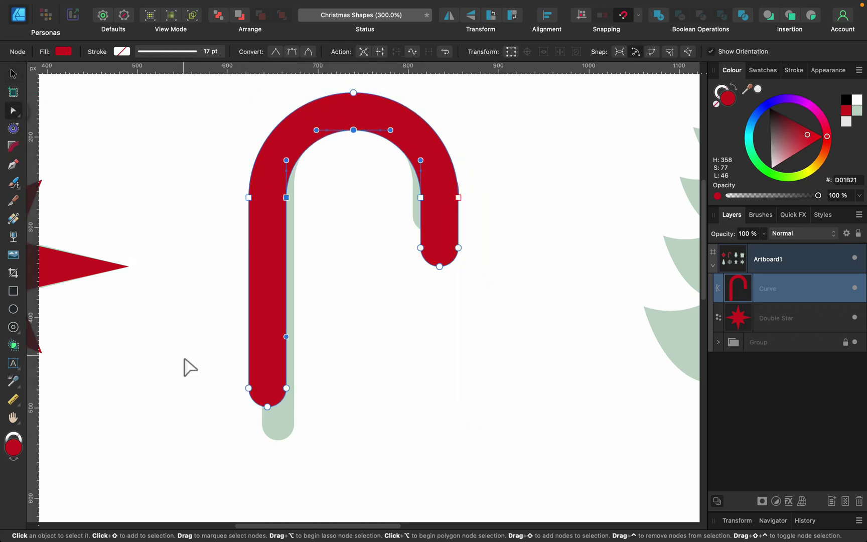
drag(183, 354, 284, 425)
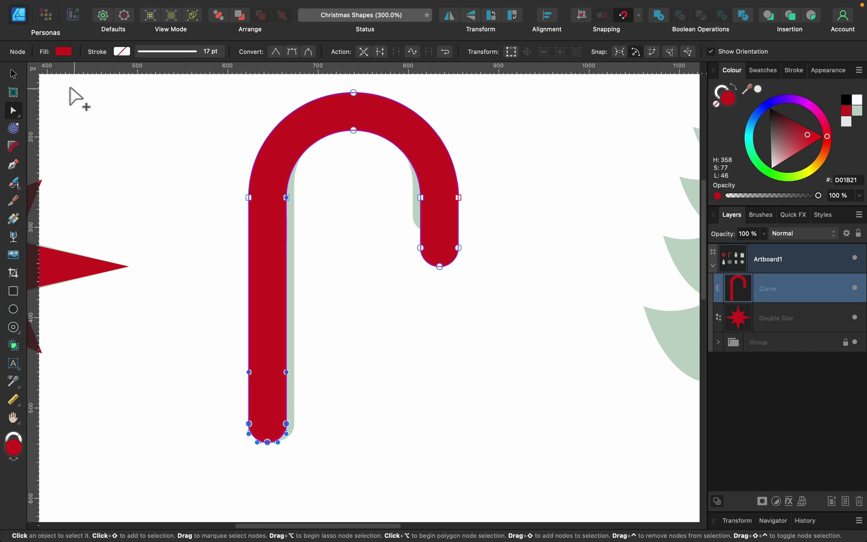
click(13, 74)
click(515, 330)
key(super+minus)
key(super+minus)
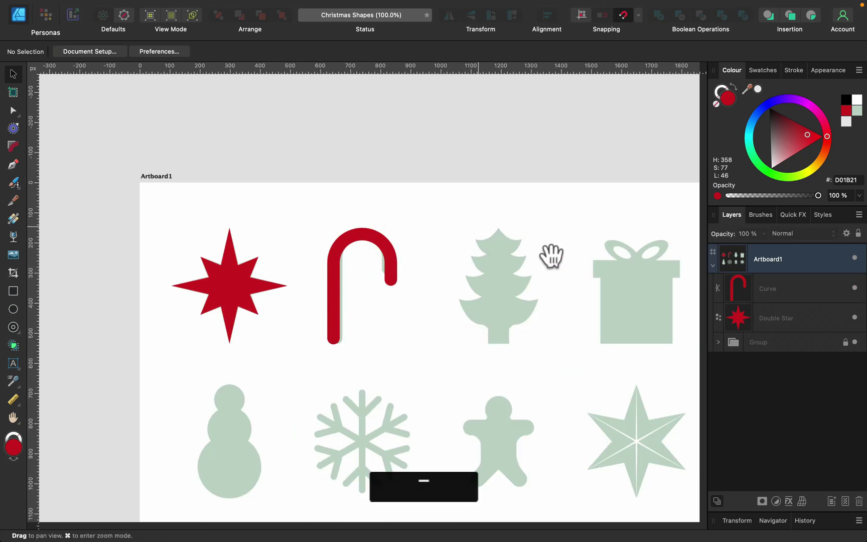
Draw a circle over the tree's lower left as an unfilled red ring with a 9.5 pt stroke.
drag(551, 254, 387, 248)
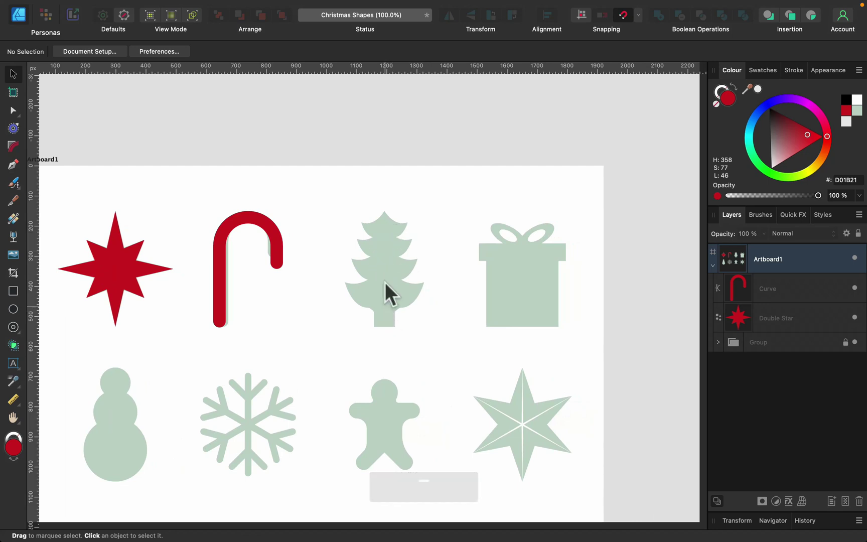
key(super+equal)
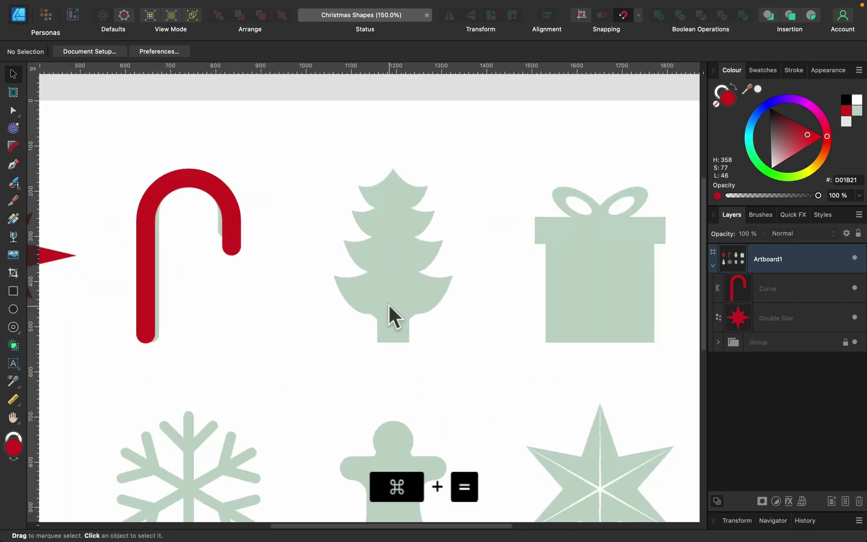
click(13, 309)
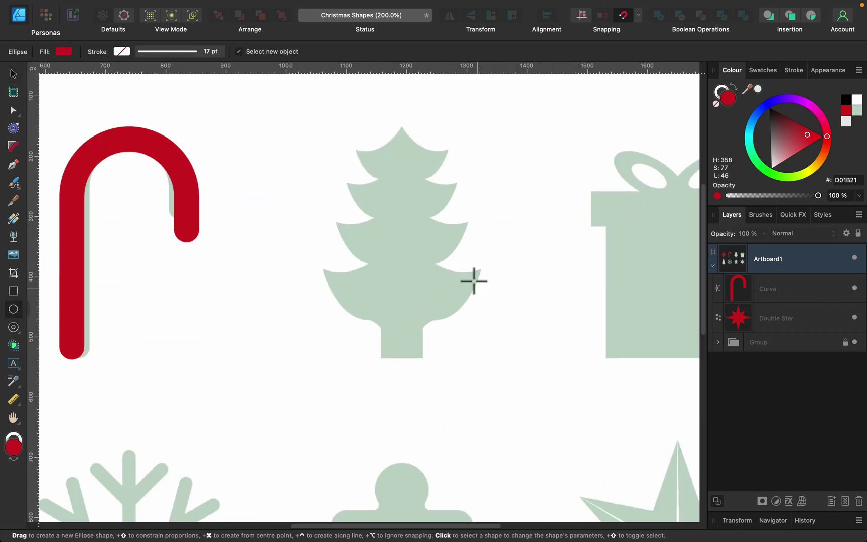
drag(286, 242, 373, 334)
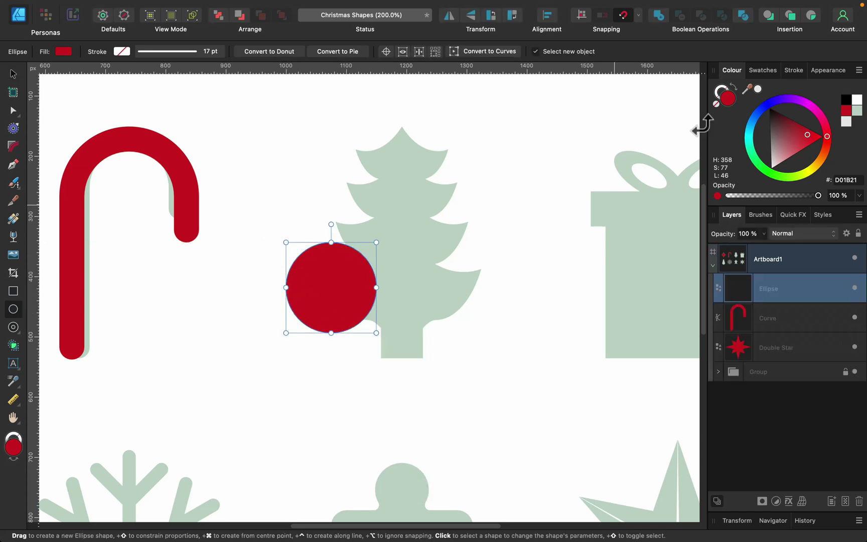
click(733, 88)
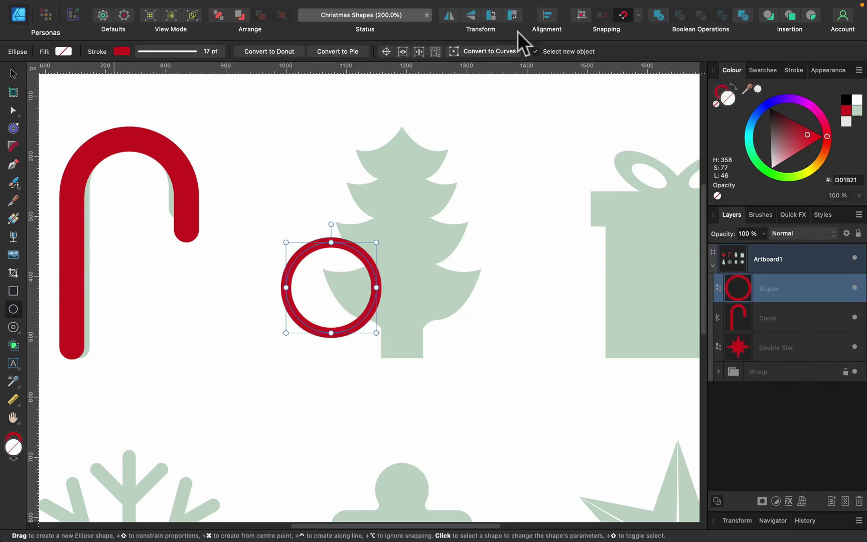
click(794, 70)
drag(762, 105, 773, 105)
Clone overlapping rings and merge the lower lens areas into one scalloped tier with Shape Builder.
click(13, 74)
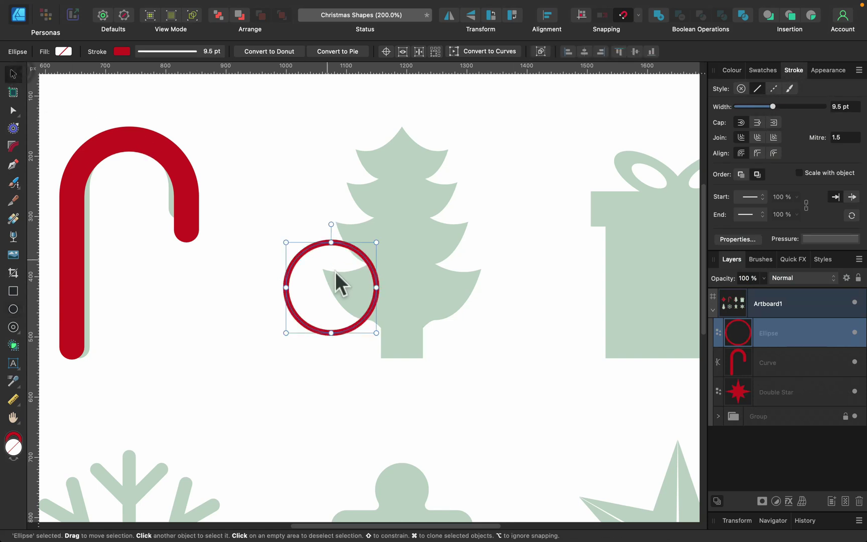
mouse_move(354, 324)
mouse_down()
mouse_move(437, 332)
mouse_move(416, 335)
mouse_move(404, 293)
mouse_move(448, 304)
mouse_move(499, 344)
mouse_move(508, 340)
mouse_move(463, 302)
mouse_up()
shift+click(323, 329)
drag(558, 366, 203, 99)
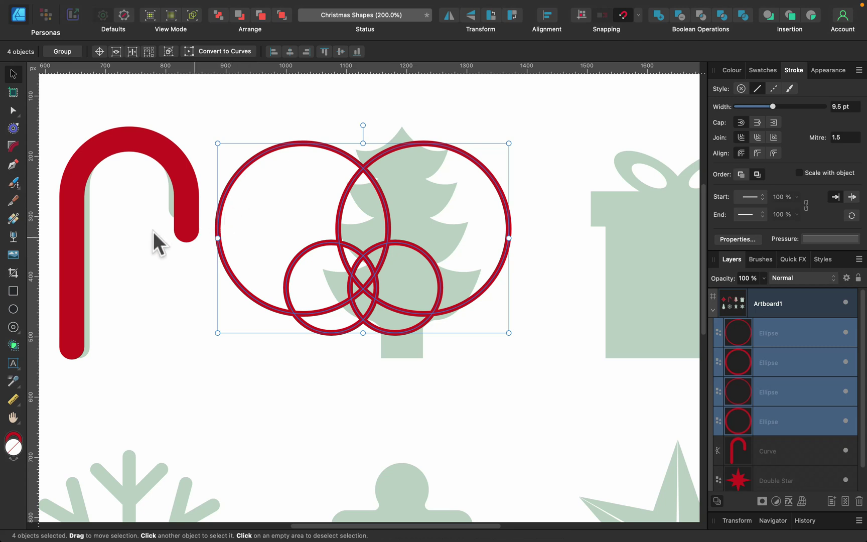
click(14, 345)
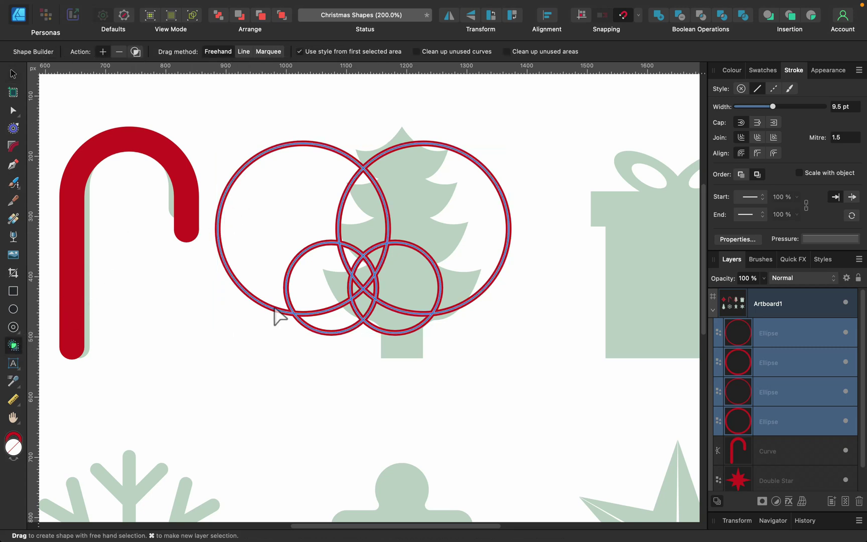
click(446, 51)
click(518, 50)
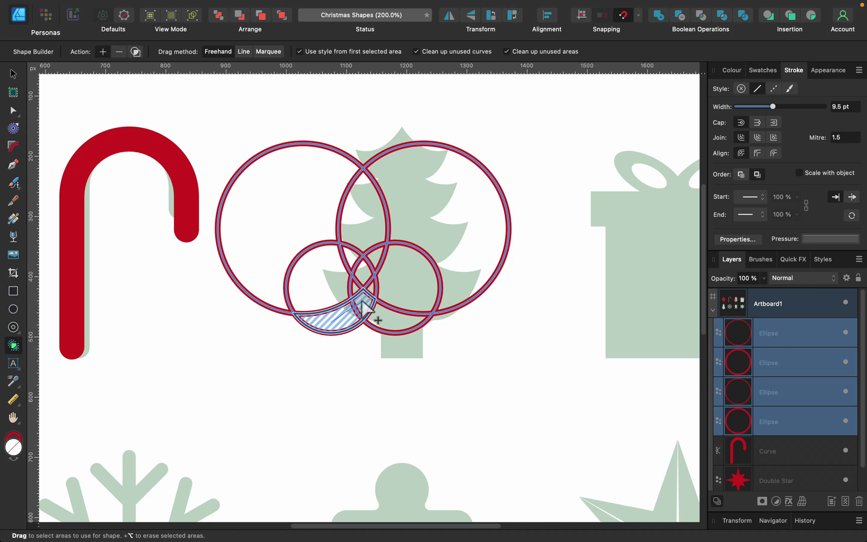
drag(388, 319, 388, 319)
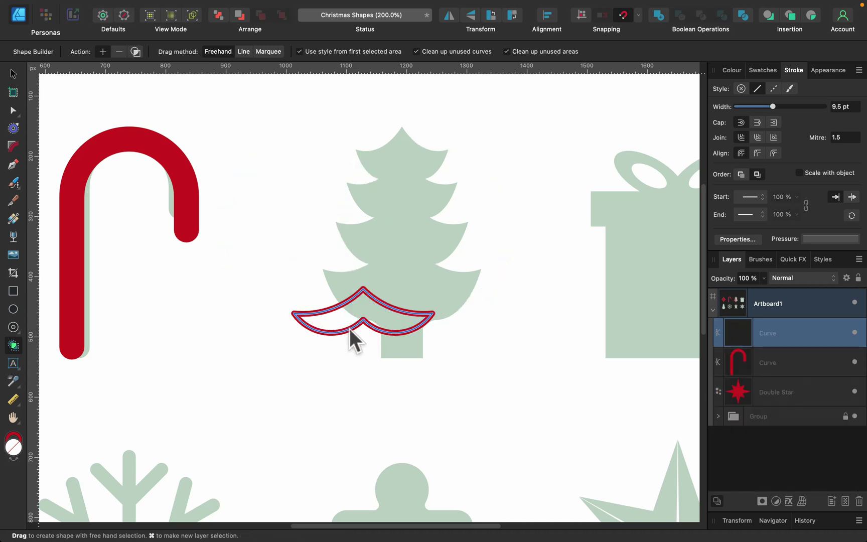
Stack progressively smaller tier copies up the tree and select all four tiers.
click(14, 72)
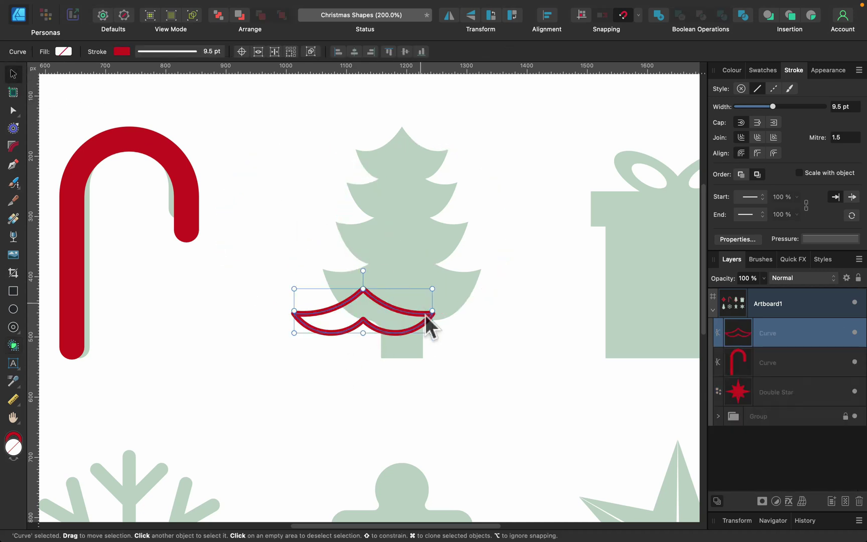
mouse_move(399, 329)
mouse_down()
mouse_move(424, 294)
mouse_move(431, 170)
mouse_move(449, 211)
mouse_move(419, 315)
mouse_move(427, 294)
mouse_move(462, 307)
mouse_move(475, 325)
mouse_move(495, 324)
mouse_move(411, 297)
mouse_move(412, 276)
mouse_up()
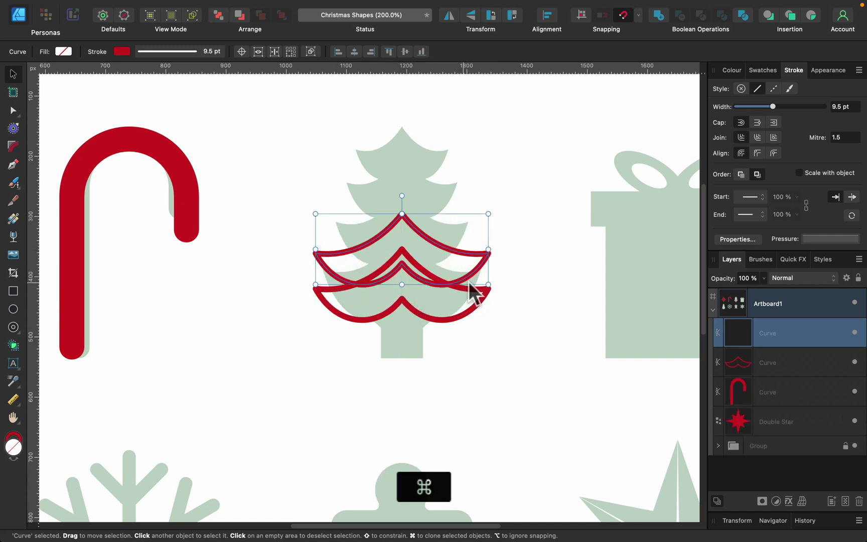
drag(485, 281, 472, 276)
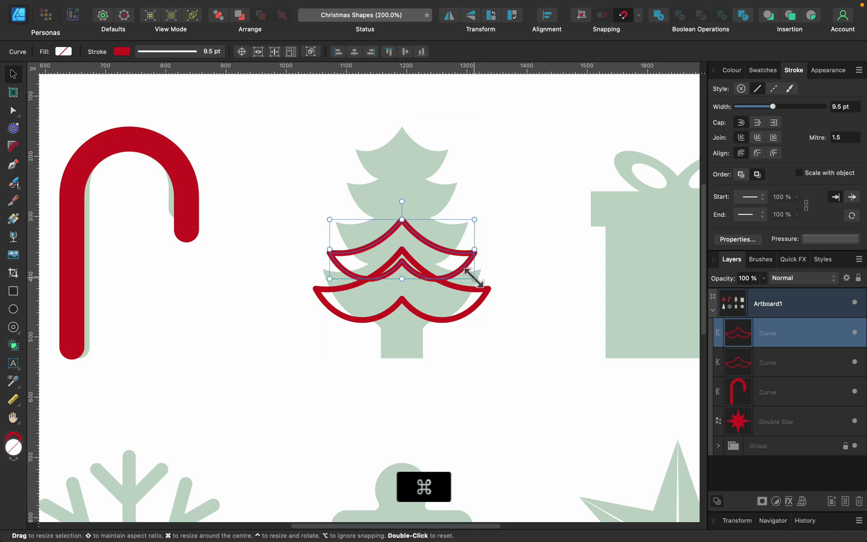
key(super+j)
key(super+j)
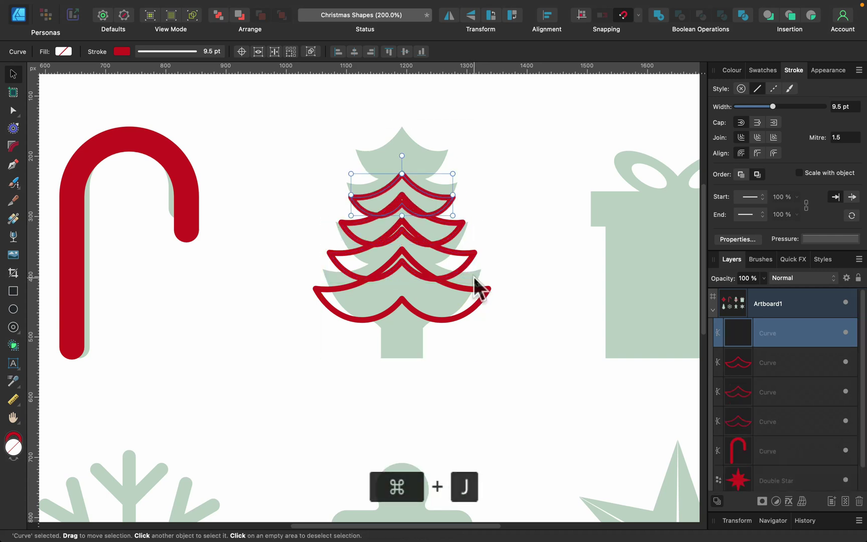
drag(284, 152, 526, 346)
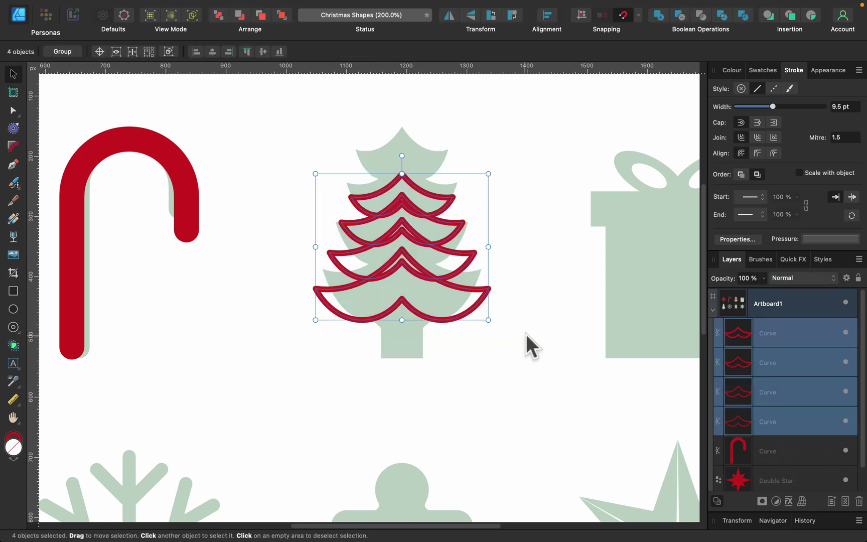
Merge the four tiers into a solid red tree and stretch it to 315.8 px tall.
click(658, 16)
click(732, 70)
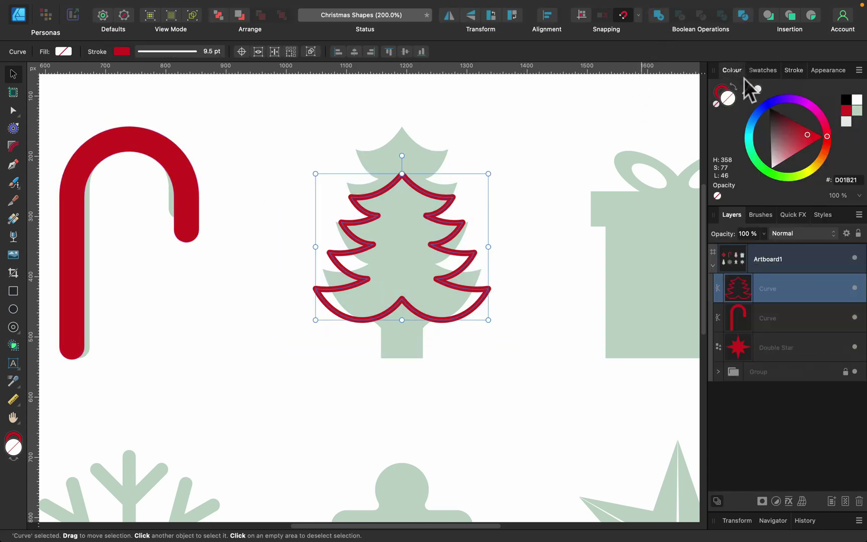
click(734, 86)
drag(414, 236, 412, 188)
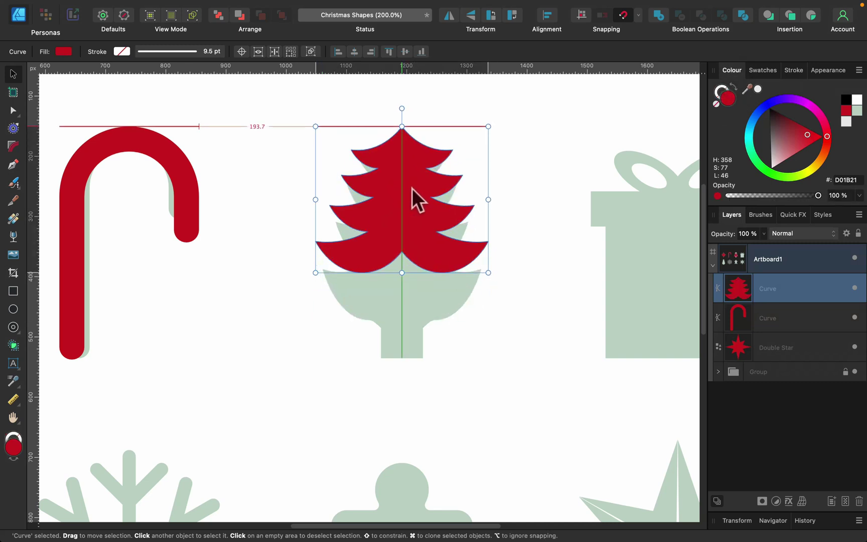
drag(402, 273, 412, 316)
click(470, 370)
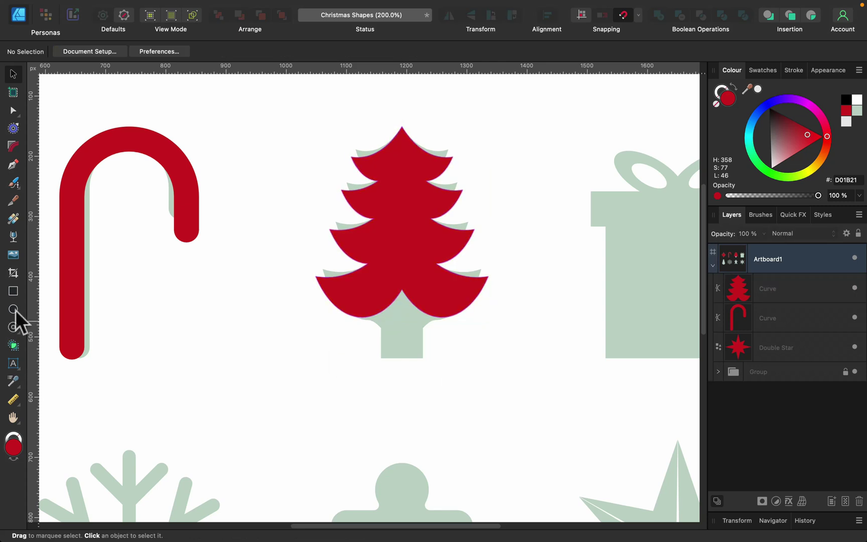
Pull the tree's bottom node down and merge a rectangular trunk into the tree.
click(12, 110)
click(426, 270)
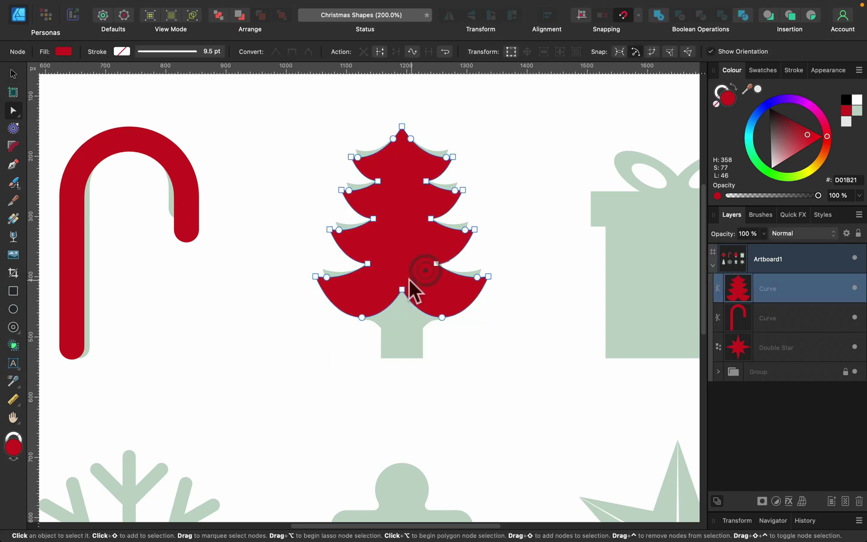
drag(401, 289, 400, 339)
click(11, 294)
click(9, 71)
shift+click(406, 275)
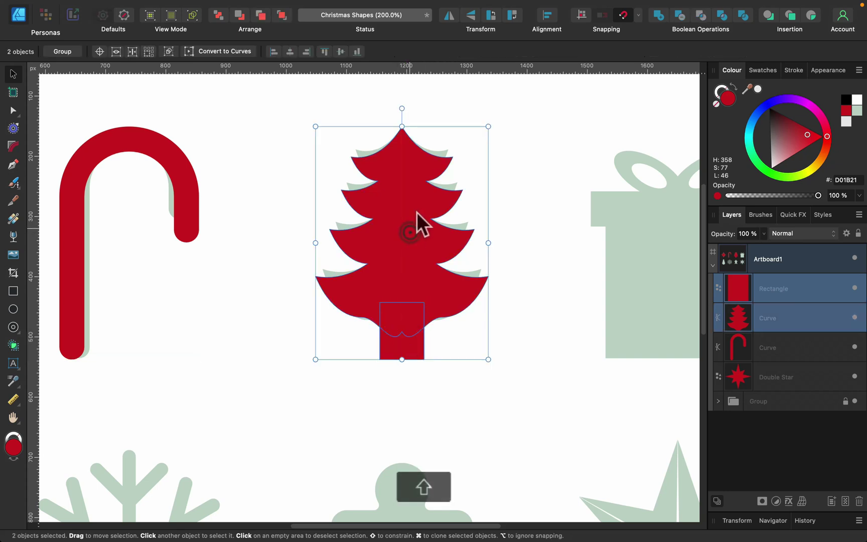
click(661, 13)
click(556, 186)
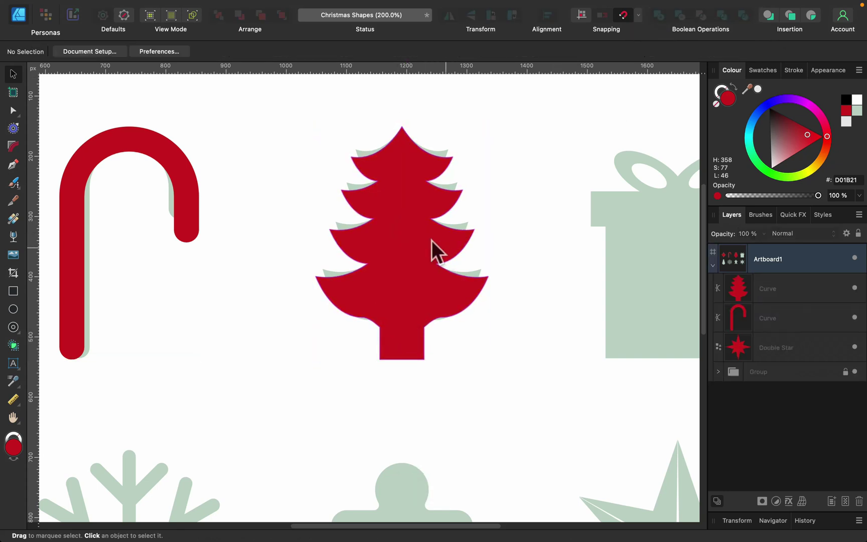
key(space)
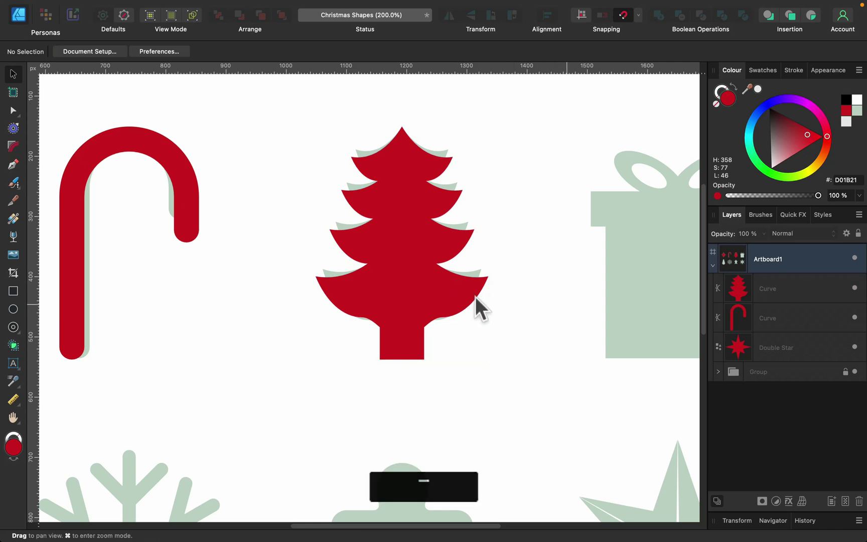
Draw red rectangles over the gift's lid and box.
drag(470, 296, 441, 341)
drag(548, 323, 300, 319)
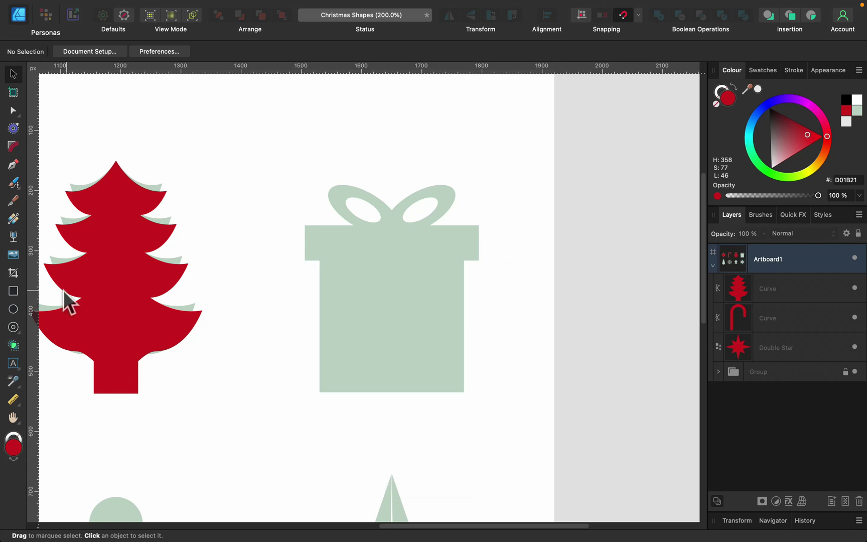
click(13, 290)
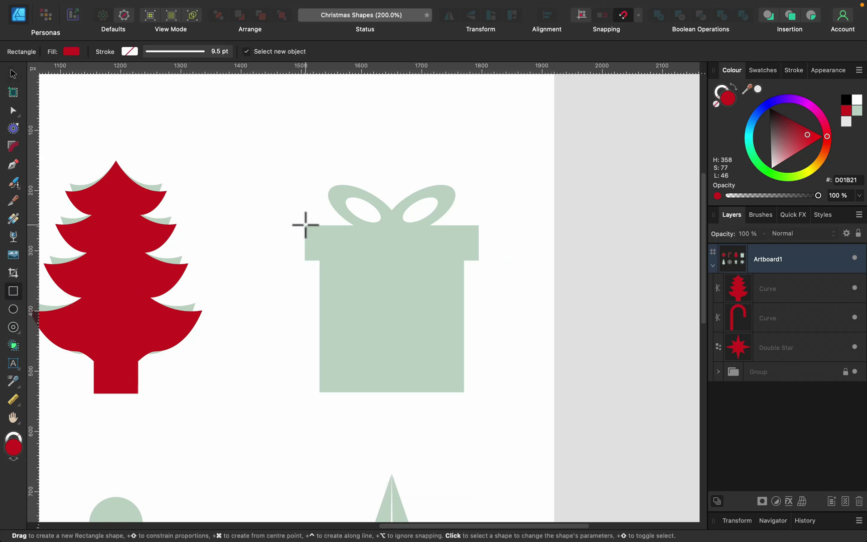
drag(306, 225, 479, 260)
drag(321, 391, 464, 243)
Make a two-loop bow from a donut tilted -30° and its mirrored duplicate, merged together.
click(13, 328)
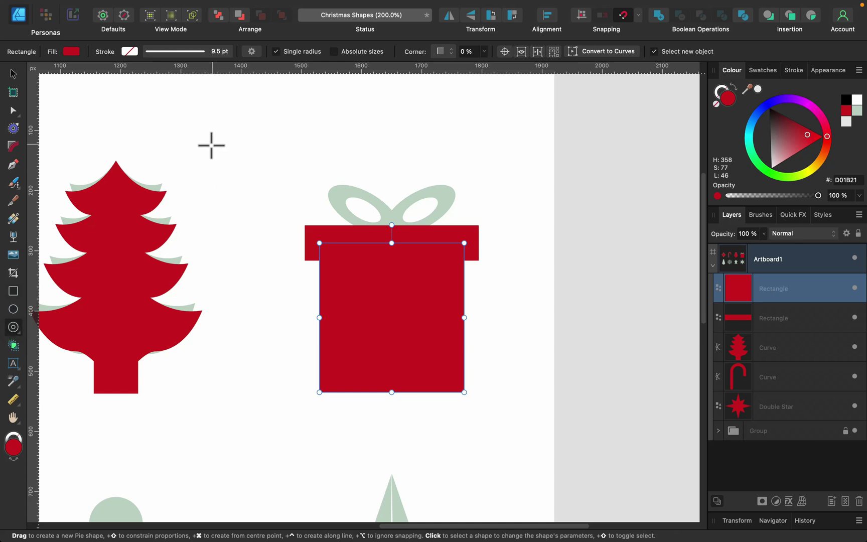
drag(214, 138, 300, 172)
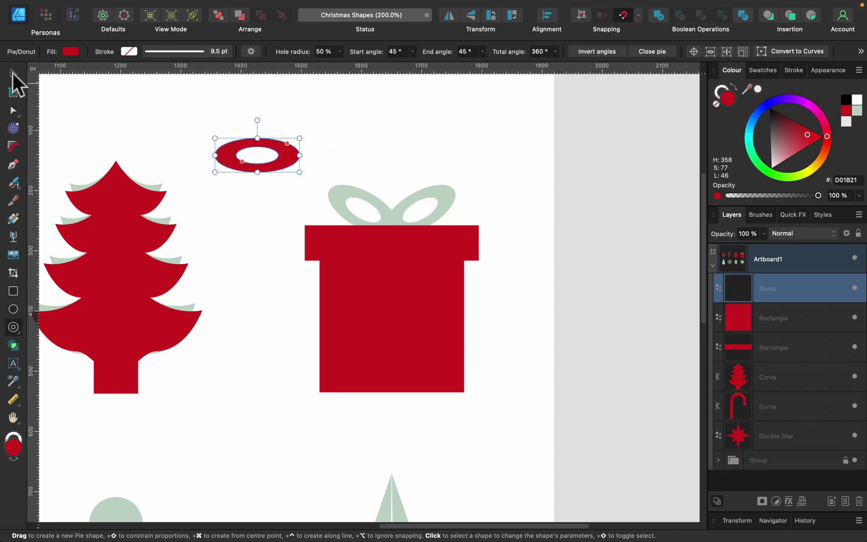
click(13, 73)
drag(258, 120, 289, 107)
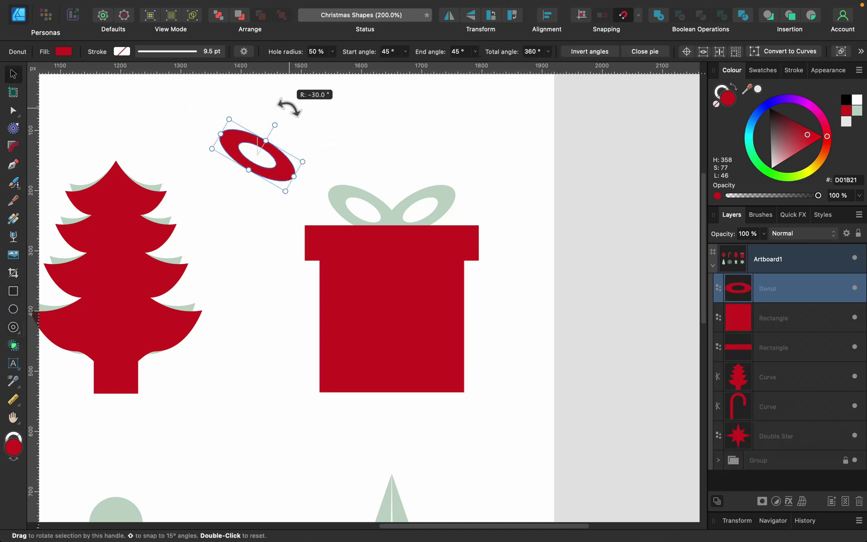
right_click(803, 283)
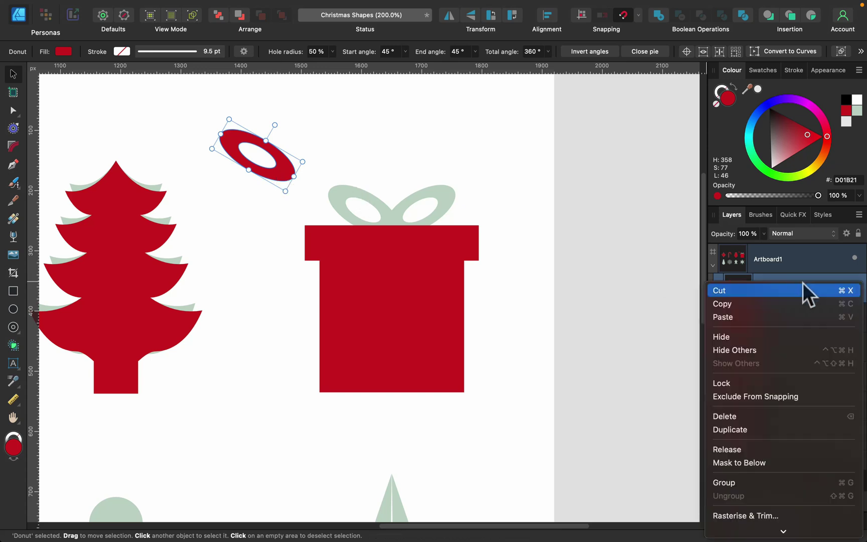
click(775, 433)
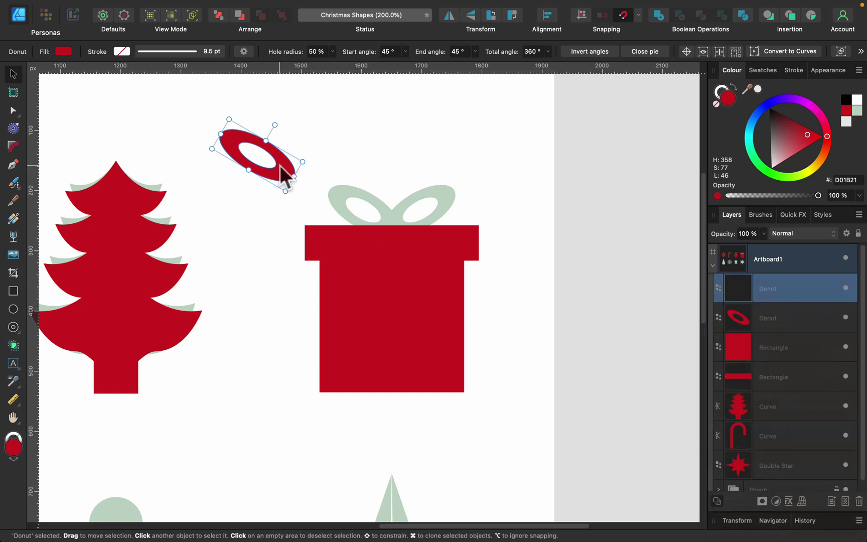
drag(280, 165, 417, 147)
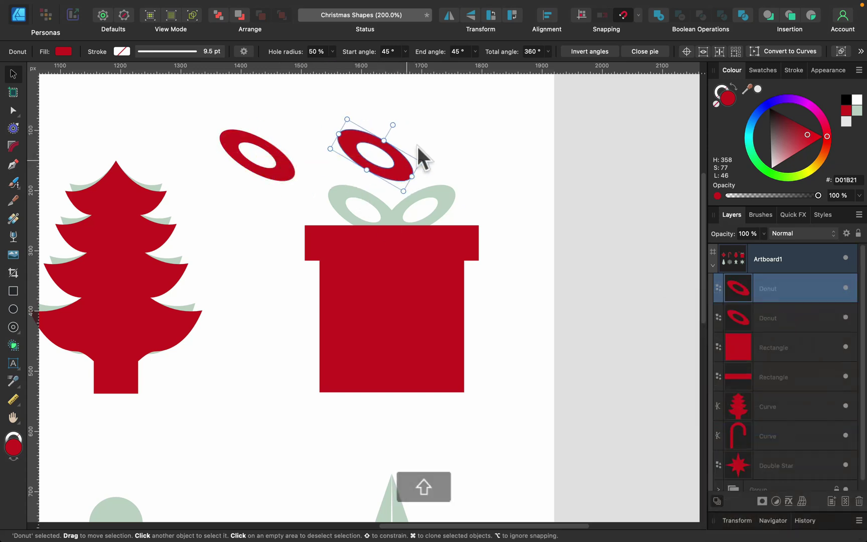
click(450, 13)
drag(397, 140, 341, 145)
shift+click(270, 142)
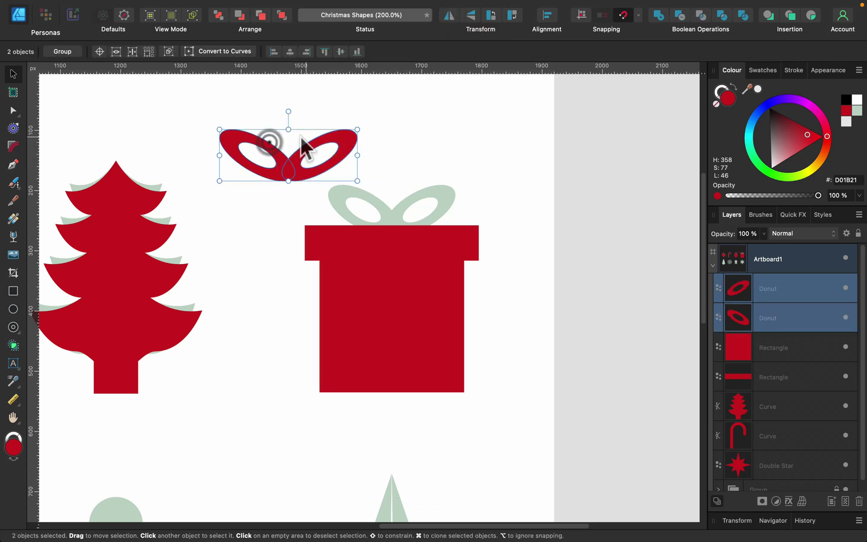
click(658, 16)
Place the bow on the gift and merge bow, lid and box into one shape.
drag(300, 170, 396, 222)
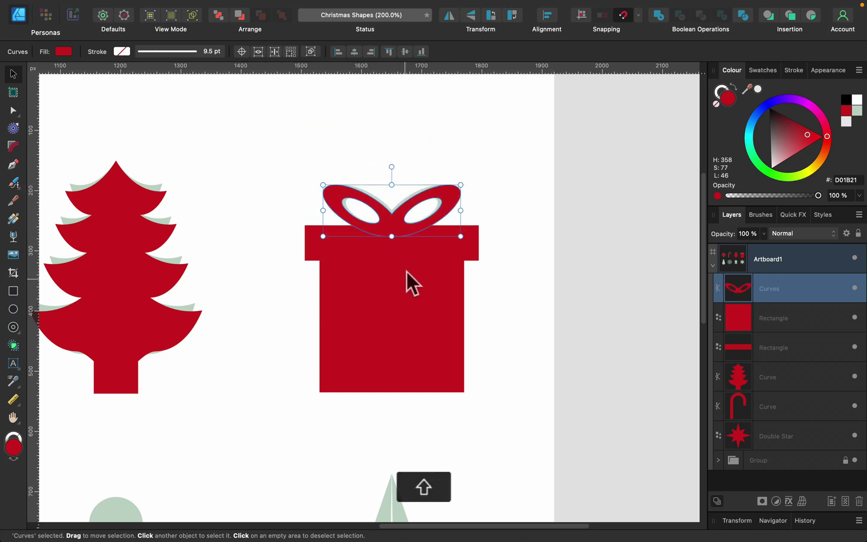
shift+click(470, 243)
shift+click(445, 276)
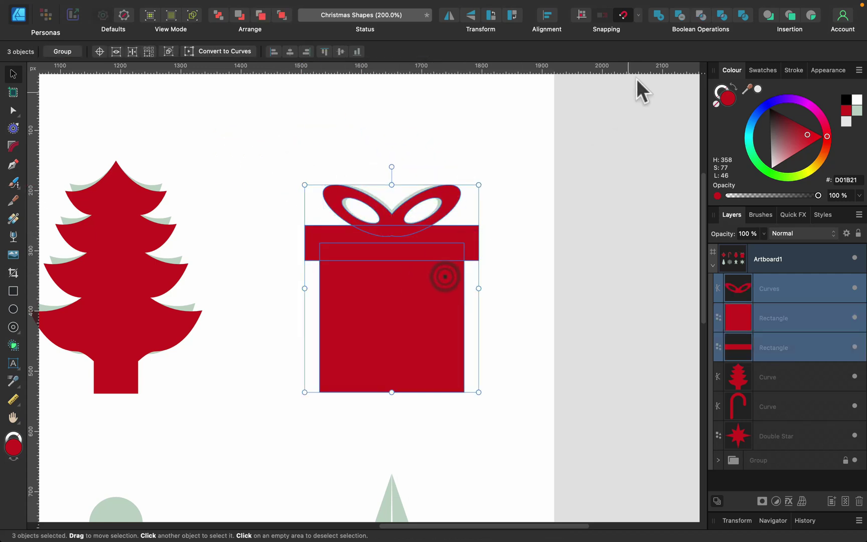
click(658, 15)
click(519, 211)
key(super+0)
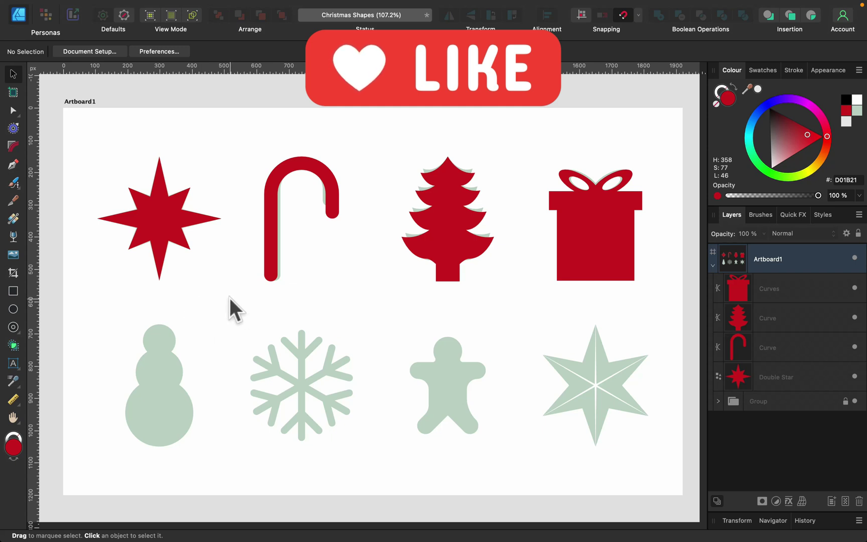
Recolour the Christmas tree to dark green #175723 using the colour wheel.
click(486, 218)
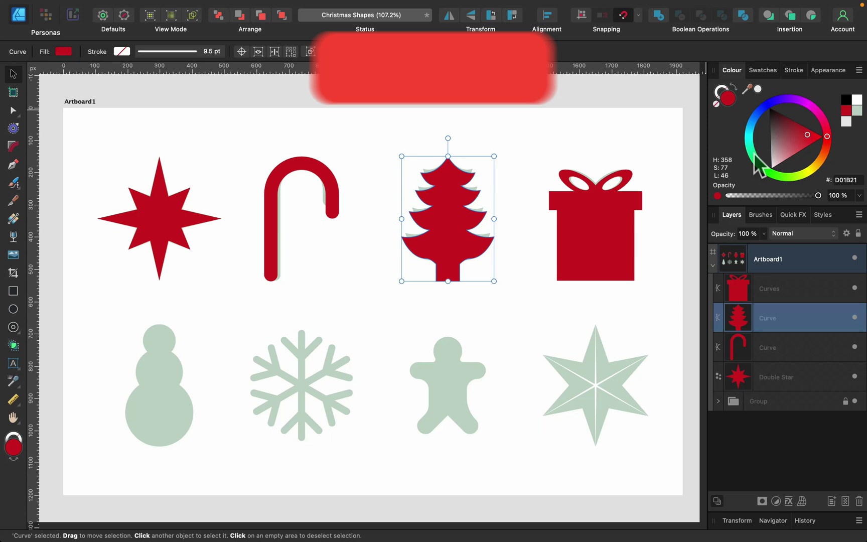
drag(761, 170, 803, 144)
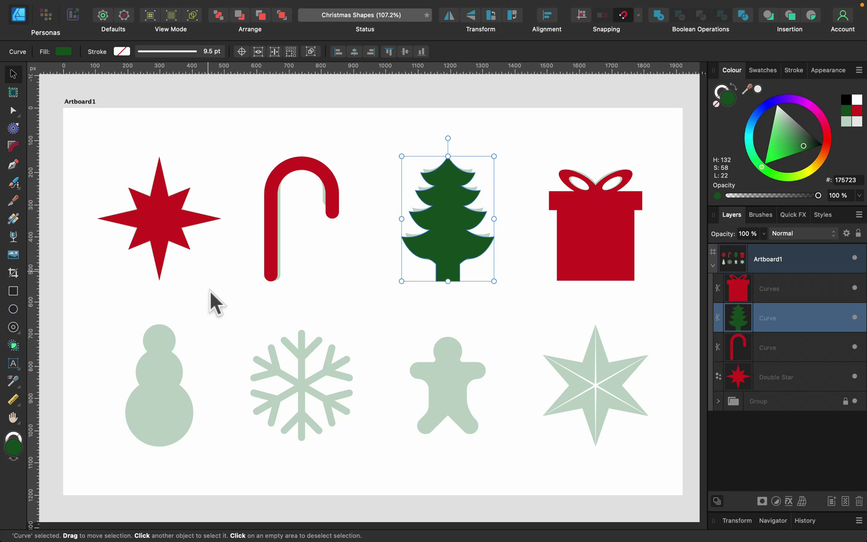
click(216, 267)
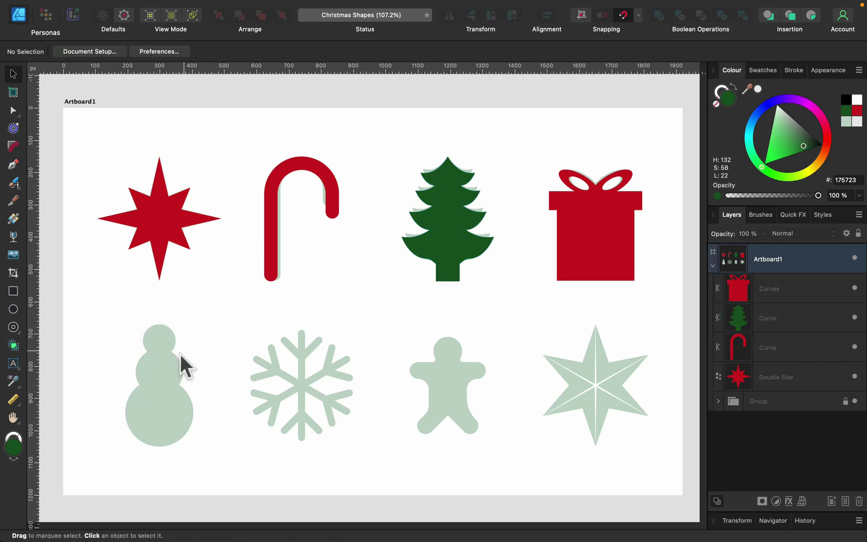
Draw a dark green circle sized to cover the snowman's bottom ball.
key(super+equal)
key(super+equal)
key(super+equal)
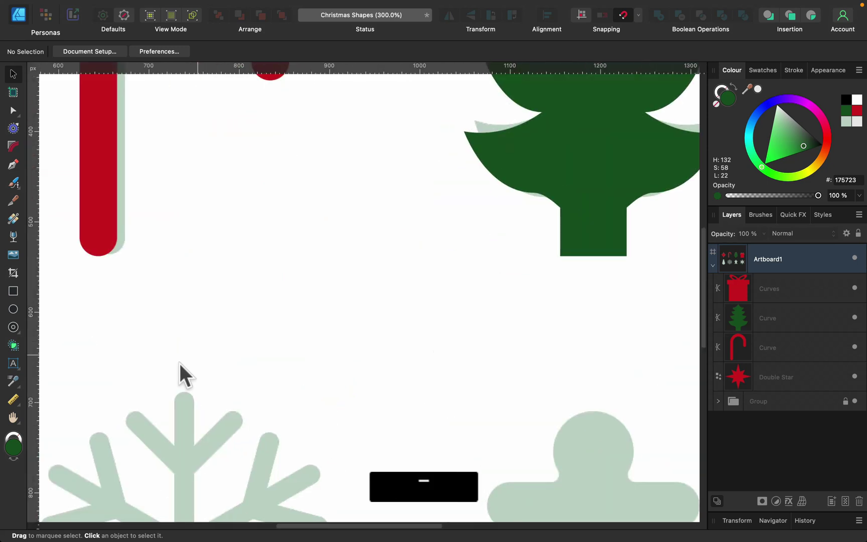
mouse_move(180, 363)
mouse_down()
mouse_move(413, 262)
mouse_move(422, 236)
mouse_up()
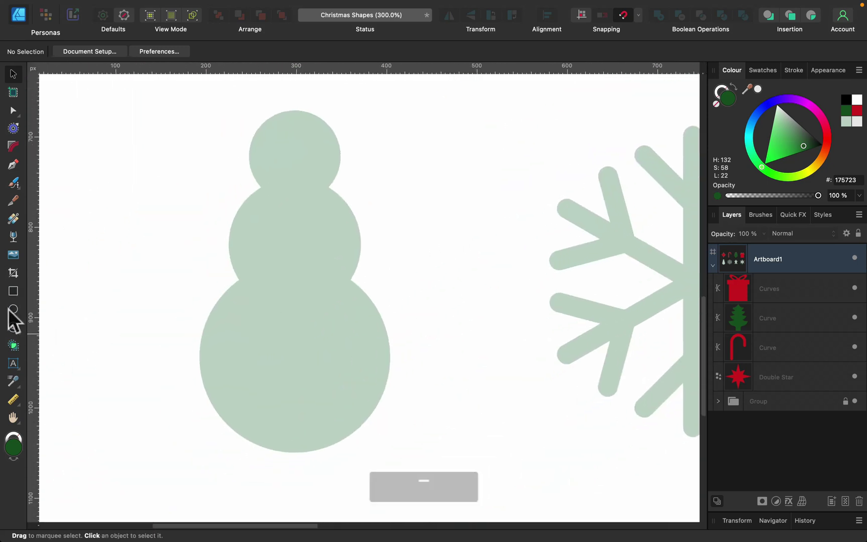
click(13, 309)
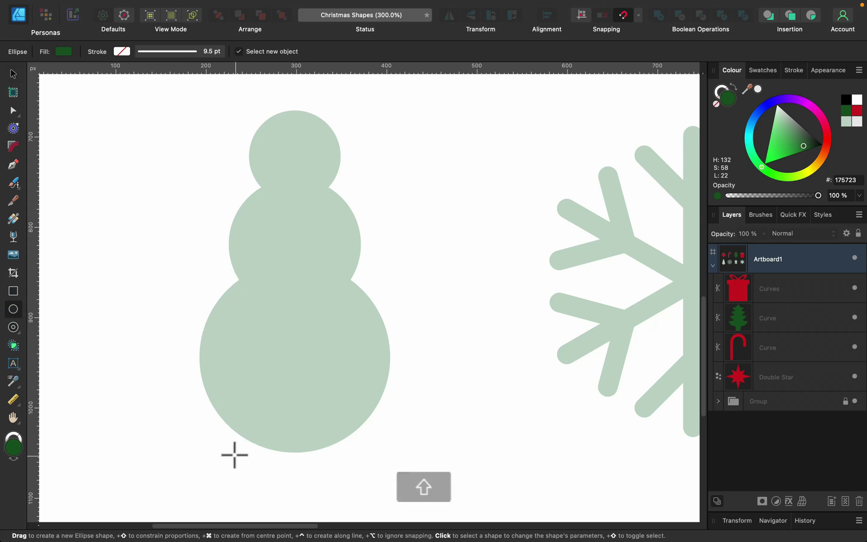
drag(181, 283, 361, 435)
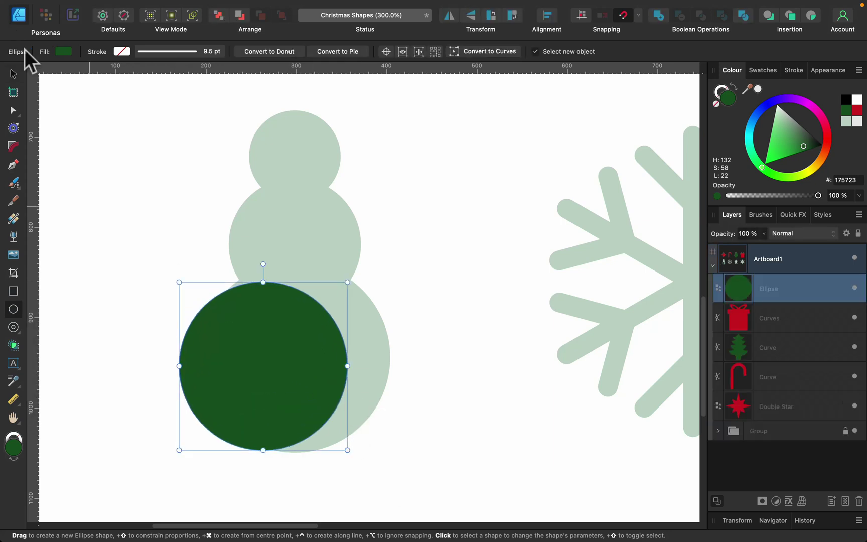
click(14, 74)
drag(319, 359, 349, 362)
drag(377, 285, 398, 261)
mouse_move(328, 355)
mouse_down()
mouse_move(312, 355)
mouse_move(318, 352)
mouse_move(315, 214)
mouse_up()
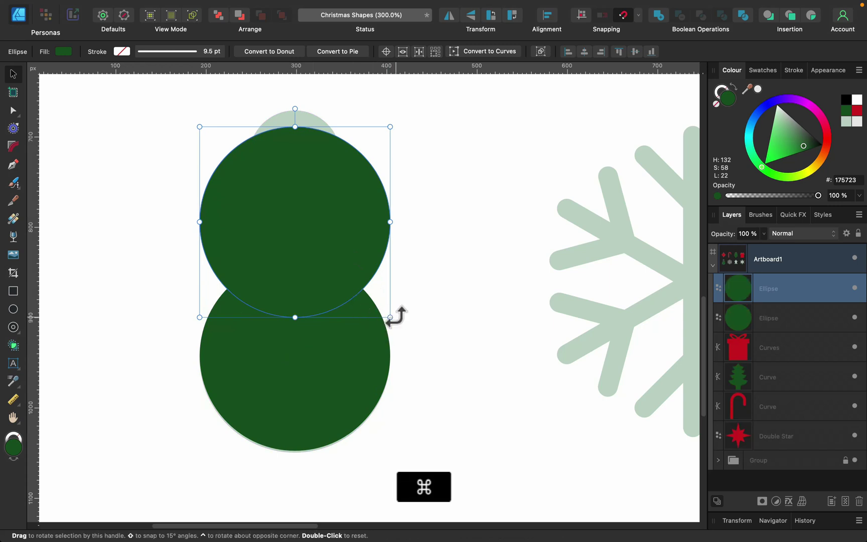
Add smaller circle copies for the middle ball and head, then merge all three with Add.
drag(389, 315, 361, 287)
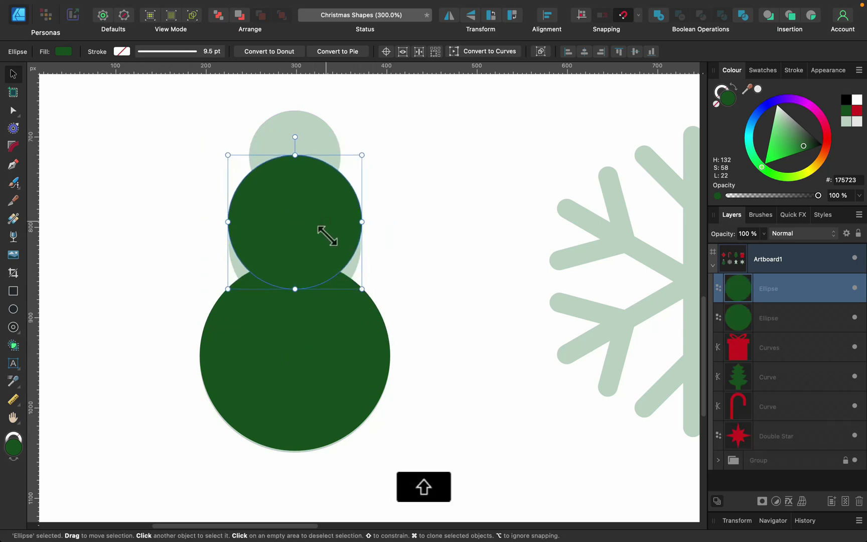
mouse_move(325, 236)
mouse_down()
mouse_move(330, 255)
mouse_move(325, 190)
mouse_up()
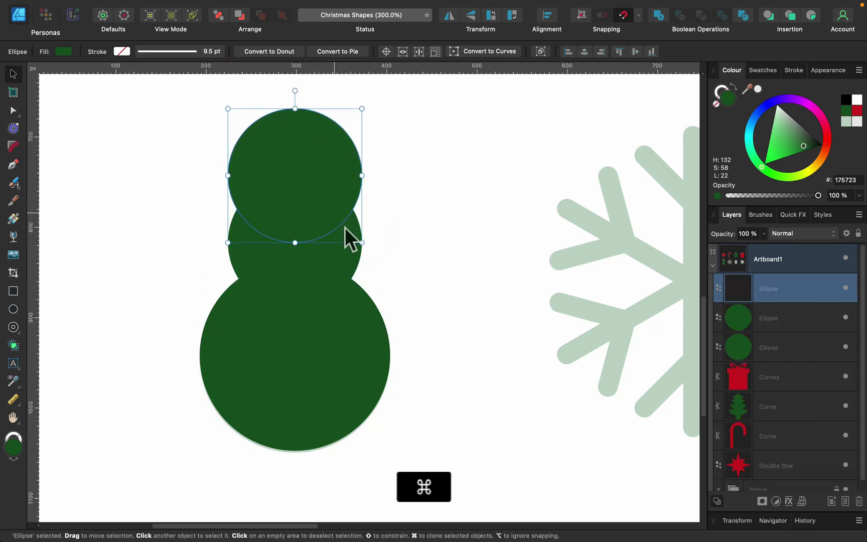
mouse_move(361, 242)
mouse_down()
mouse_move(337, 221)
mouse_move(309, 169)
mouse_up()
shift+click(341, 253)
shift+click(339, 389)
click(662, 11)
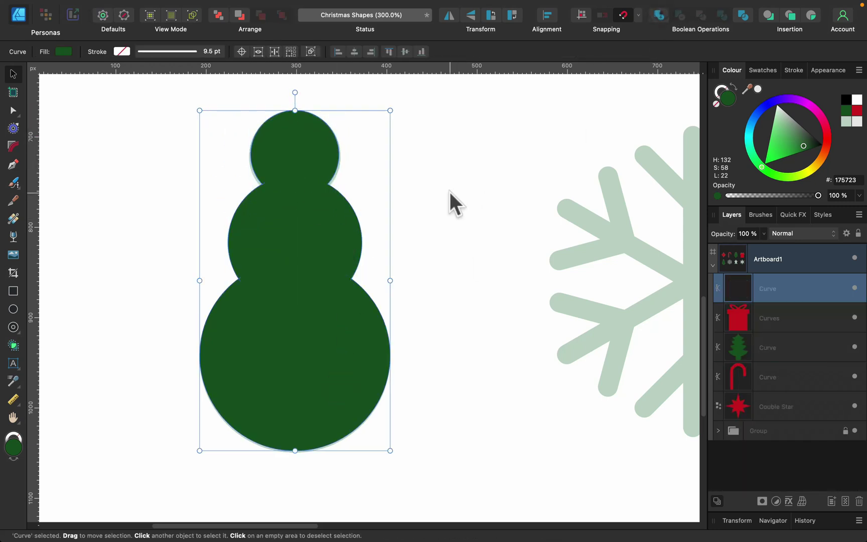
key(super+d)
drag(522, 174, 226, 183)
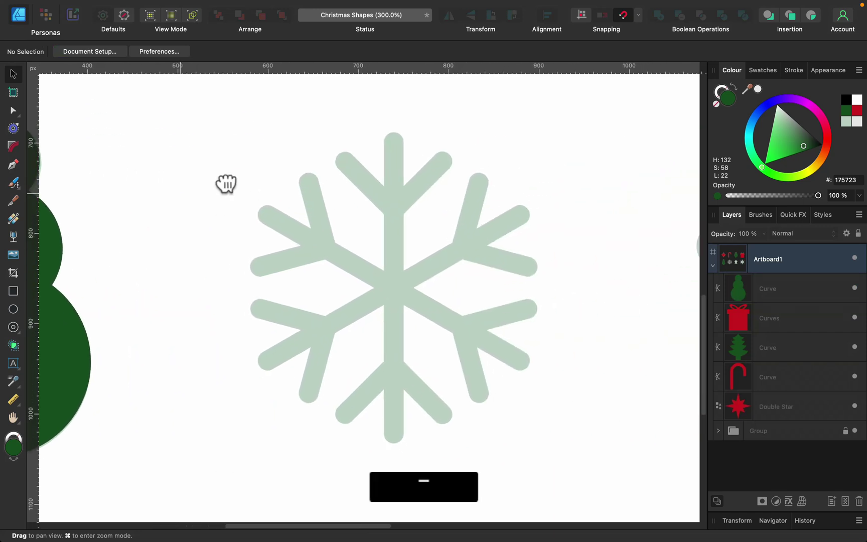
Draw a straight vertical pen line down the snowflake's main arm with a 19 pt stroke.
click(13, 163)
click(394, 138)
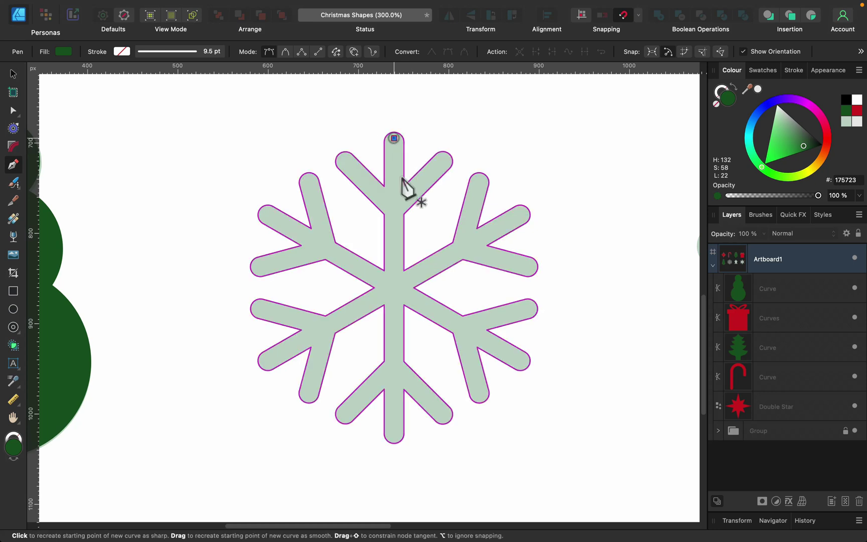
shift+click(394, 431)
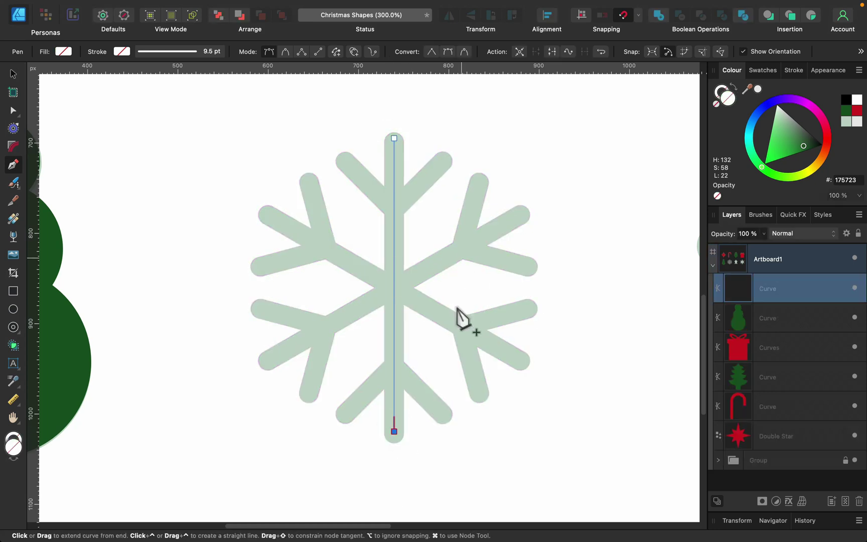
click(794, 69)
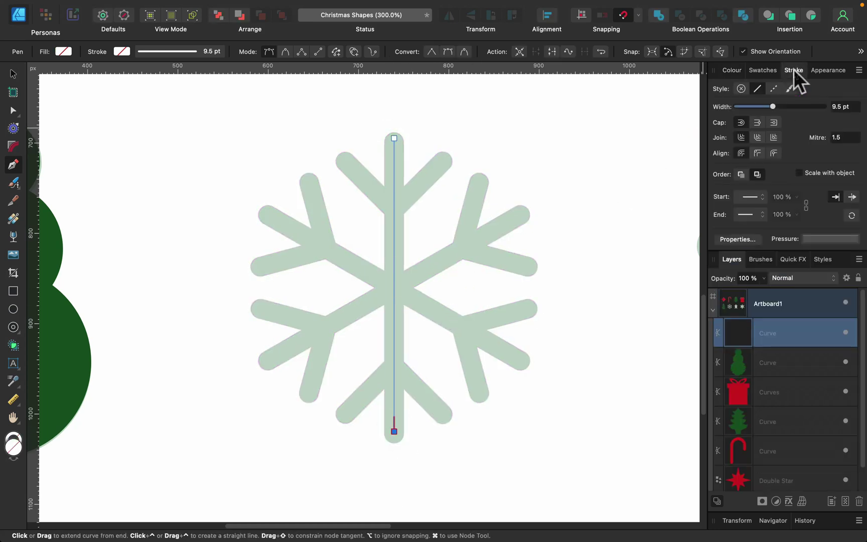
drag(772, 106, 782, 107)
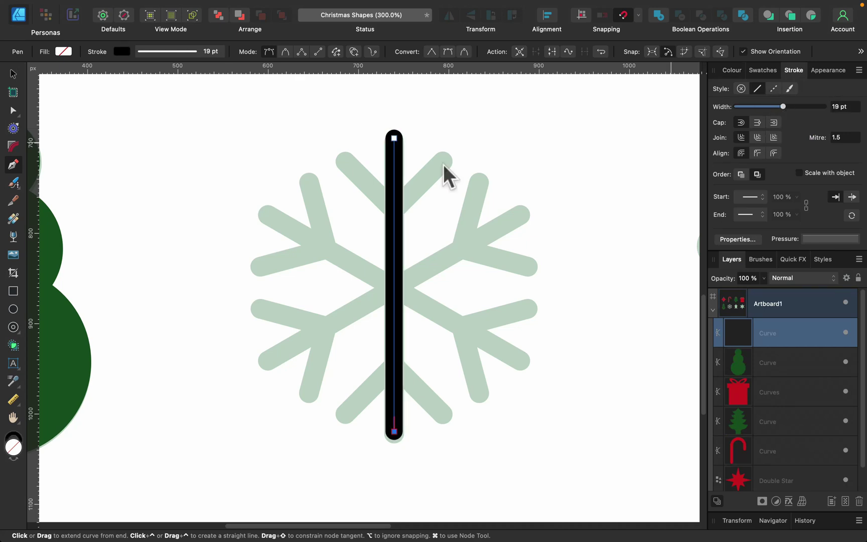
key(Escape)
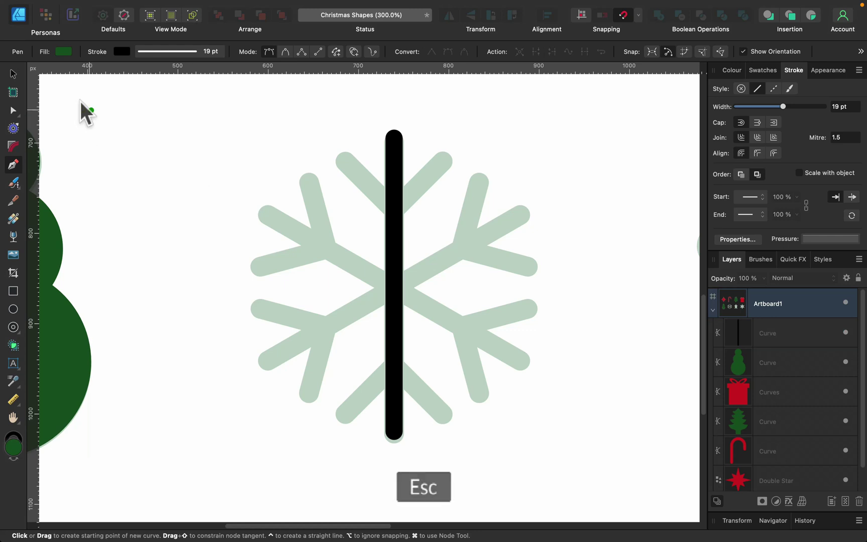
Delete the trial diagonal branch and move the vertical stroke right of the snowflake.
click(343, 152)
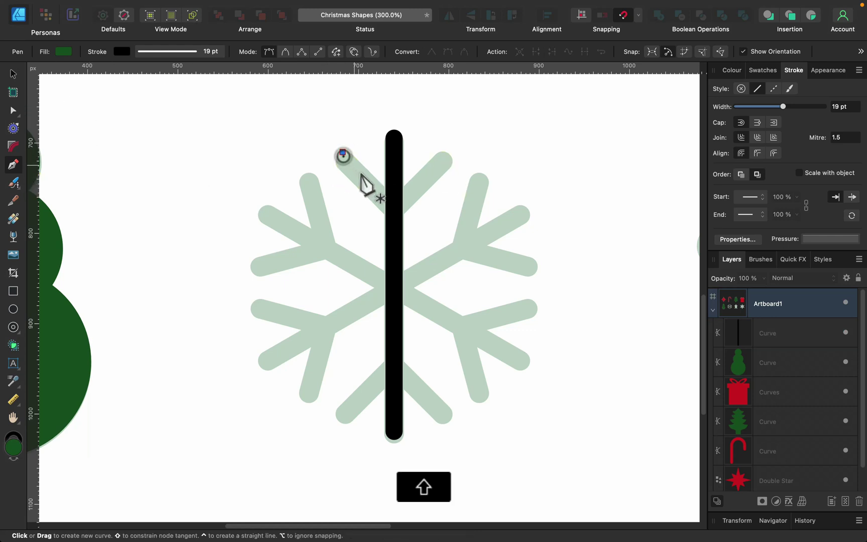
shift+click(393, 203)
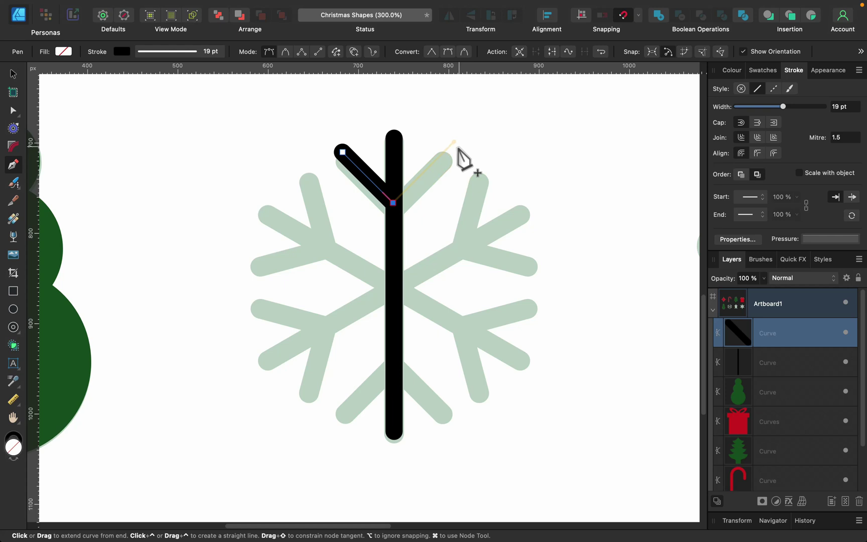
key(Escape)
key(Escape)
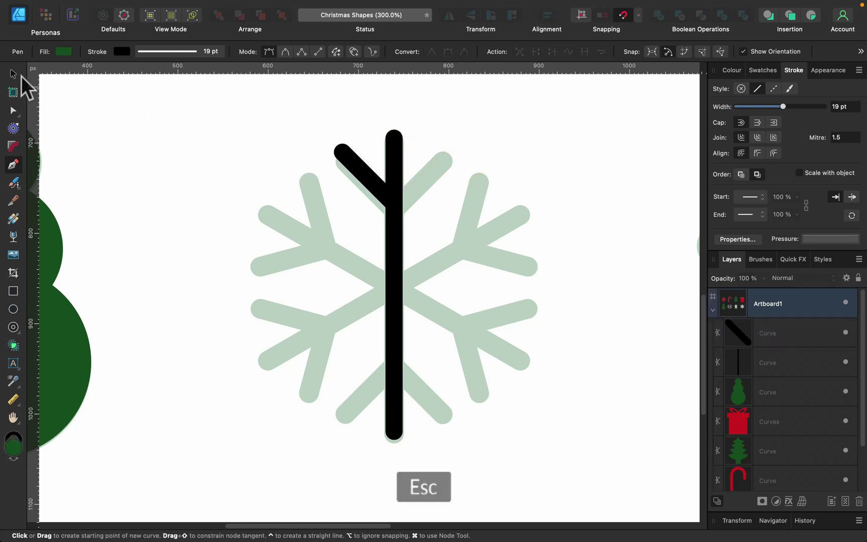
click(13, 73)
click(376, 162)
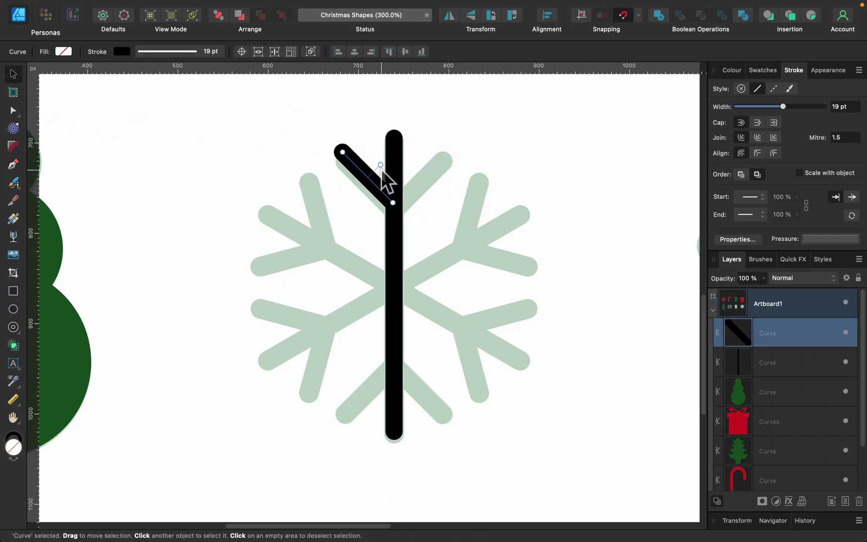
key(BackSpace)
drag(394, 174, 616, 184)
Draw a 45° V-shaped pen branch anchored on the top of the vertical stroke.
key(space)
drag(567, 260, 428, 263)
click(13, 164)
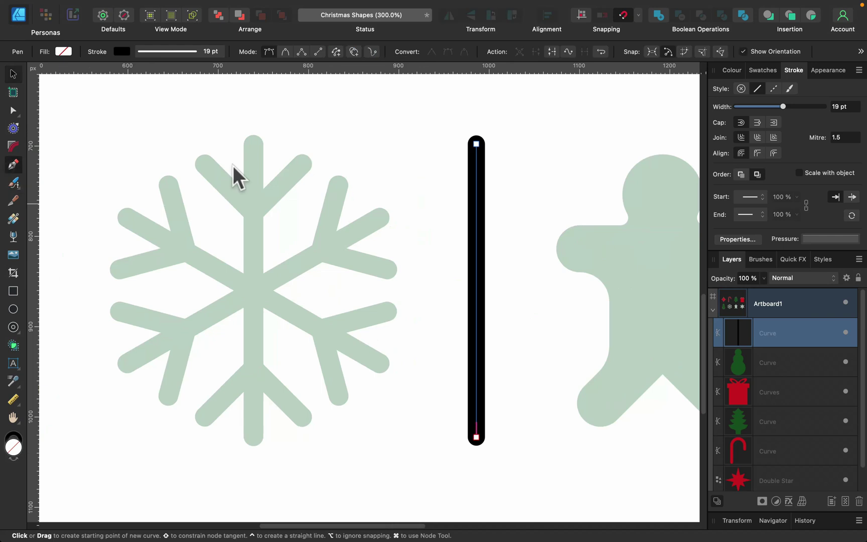
shift+click(422, 157)
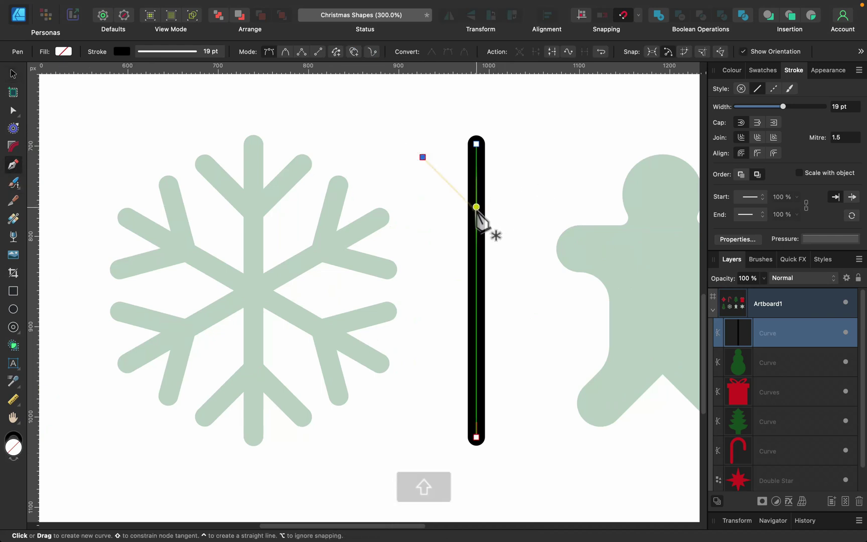
click(476, 210)
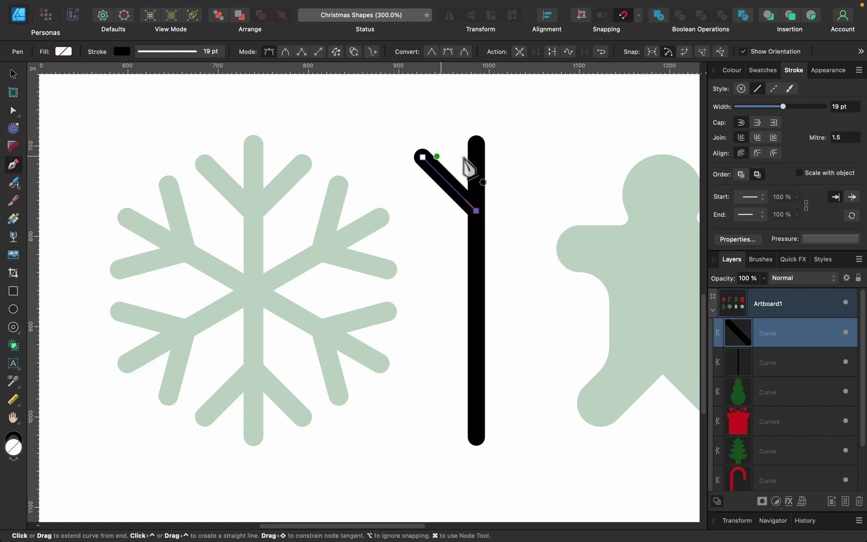
shift+click(518, 169)
Level the V's right tip with the left using the Node tool and a temporary guide, then remove the guide.
click(13, 110)
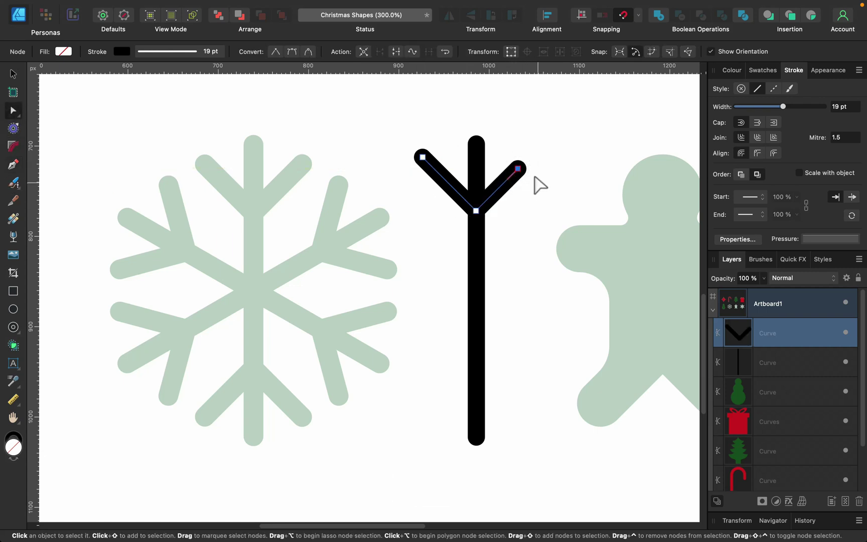
mouse_move(518, 169)
mouse_down()
mouse_move(535, 152)
mouse_move(529, 159)
mouse_up()
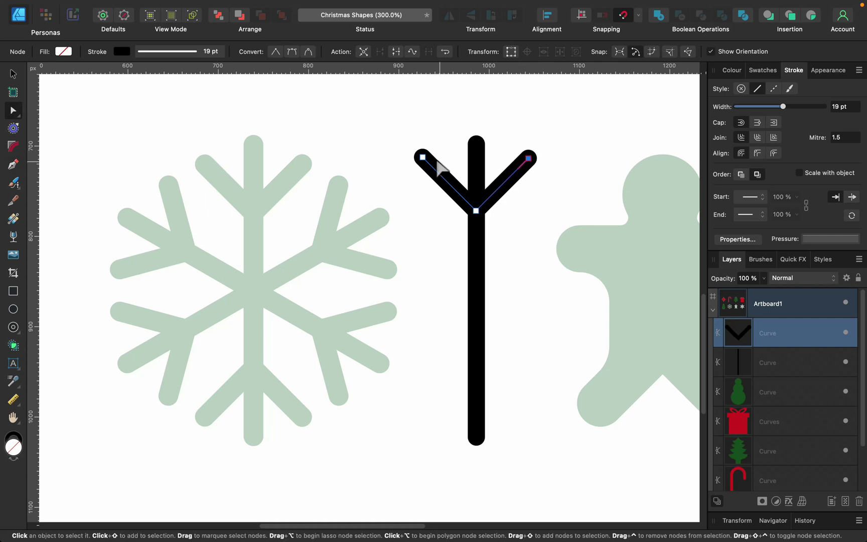
click(422, 157)
drag(444, 71, 423, 157)
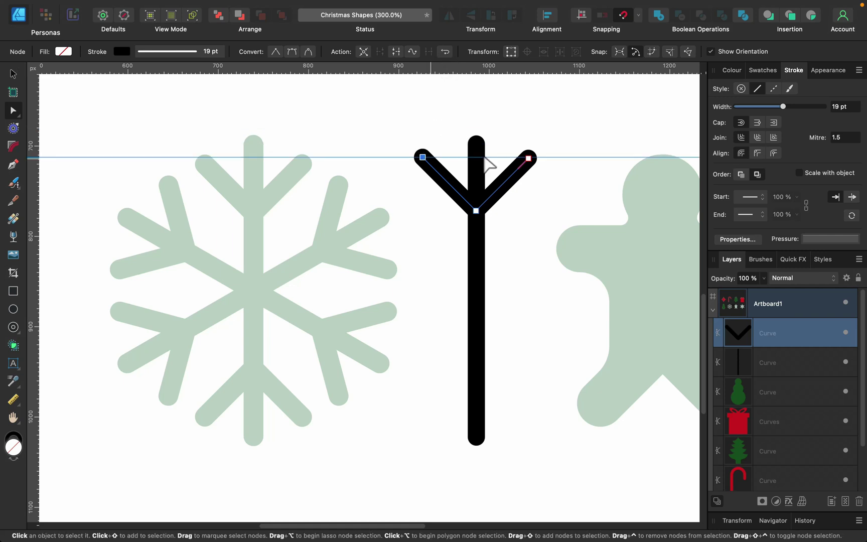
drag(528, 159, 532, 163)
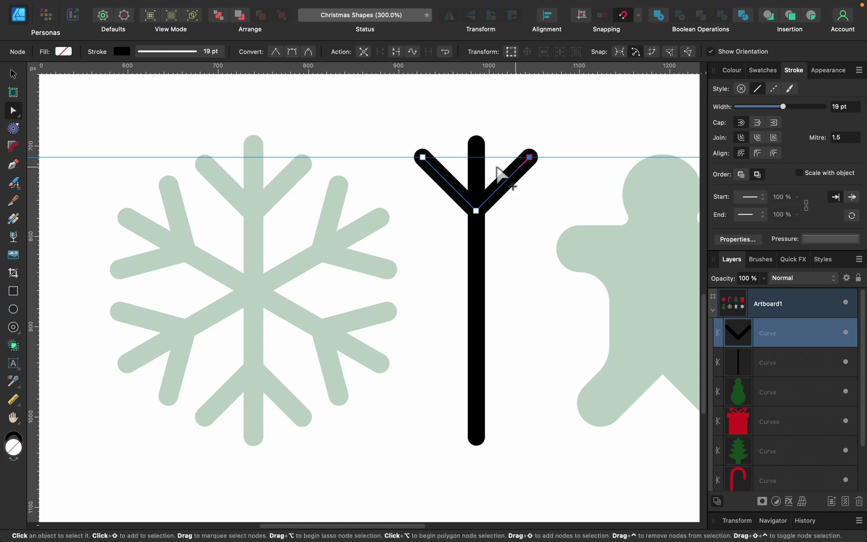
click(11, 74)
drag(364, 157, 391, 69)
Clone the V branches, flip the copy vertically and snap it to the stem's bottom.
click(395, 134)
click(438, 187)
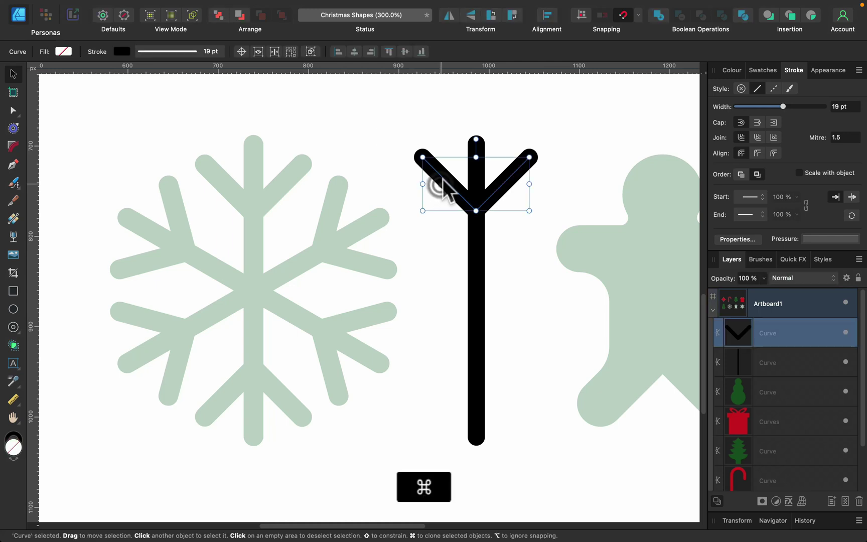
drag(441, 187, 457, 357)
click(472, 16)
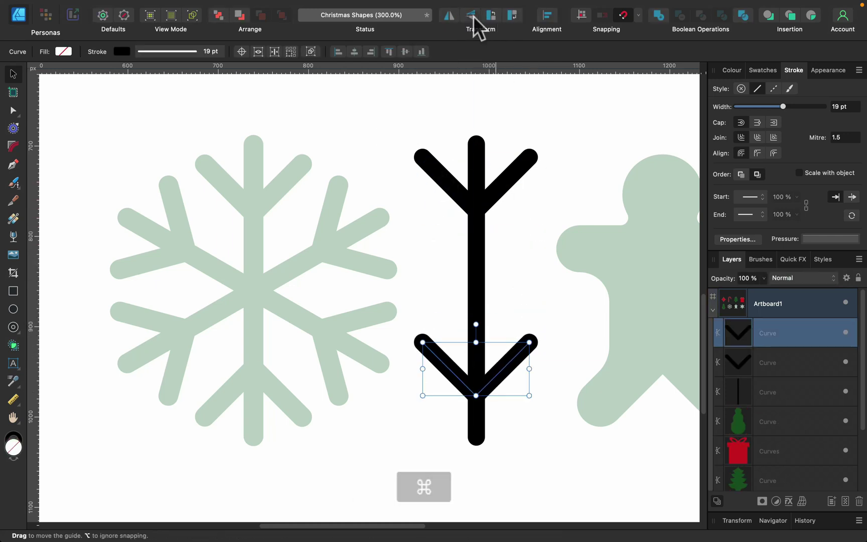
drag(512, 375, 512, 404)
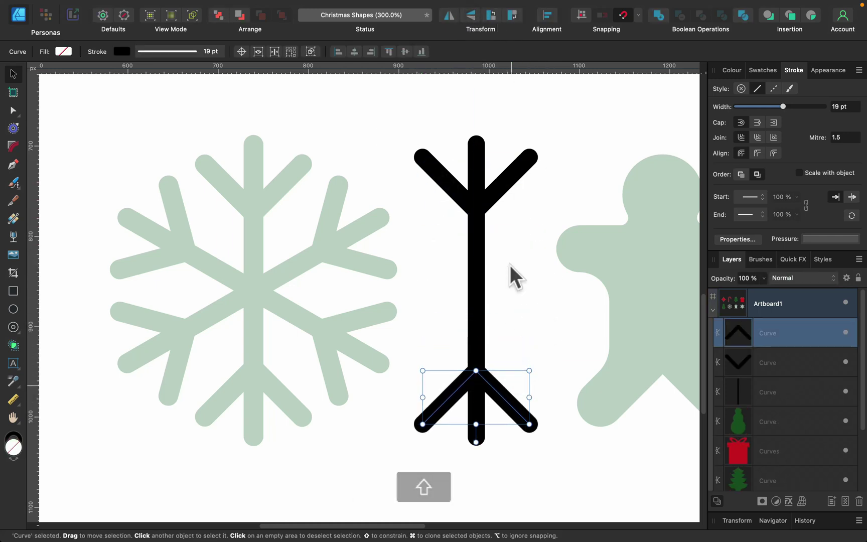
shift+click(502, 179)
drag(501, 189, 503, 192)
Expand the strokes of both V branches and the vertical stem into filled outlines.
shift+click(472, 285)
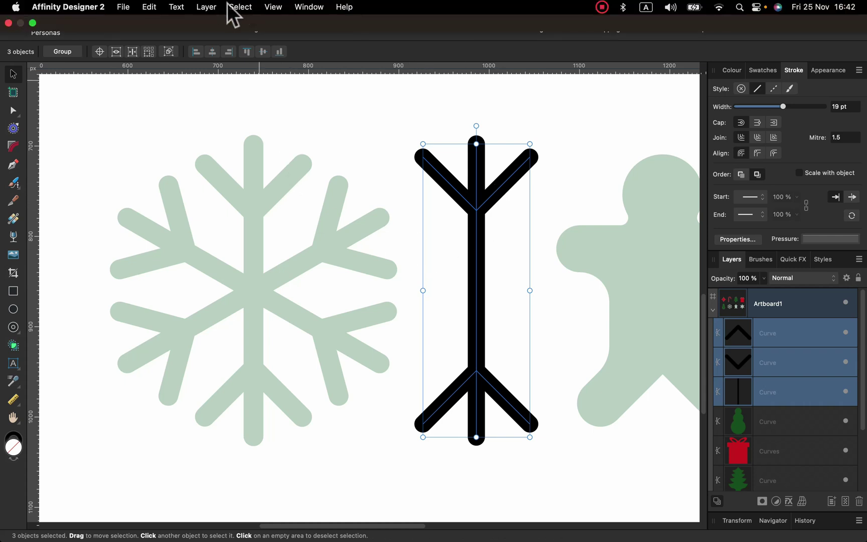
click(228, 5)
mouse_move(221, 5)
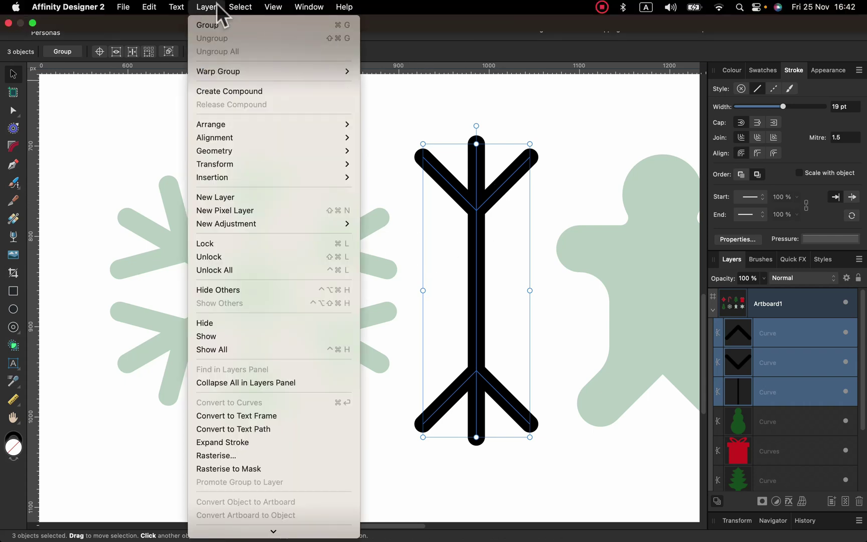
click(230, 443)
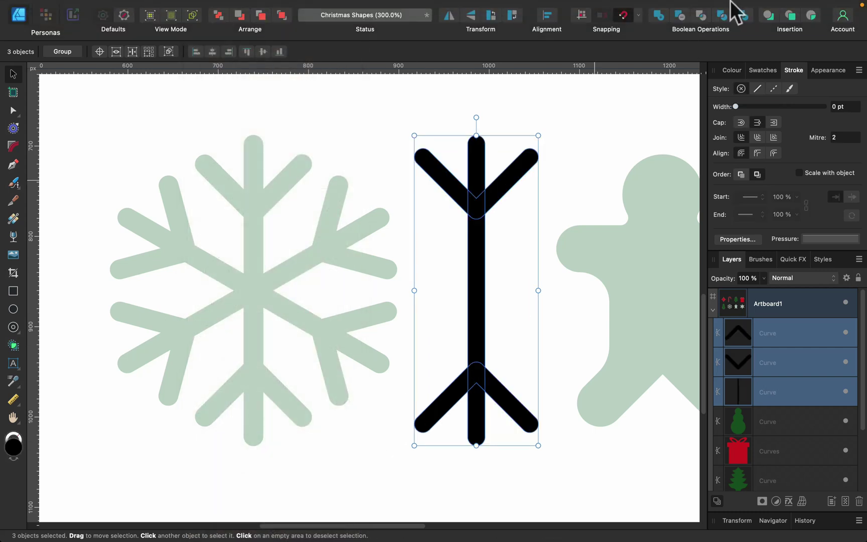
Merge the arm pieces, then place a 60°-rotated copy and its mirror on the snowflake centre.
click(658, 15)
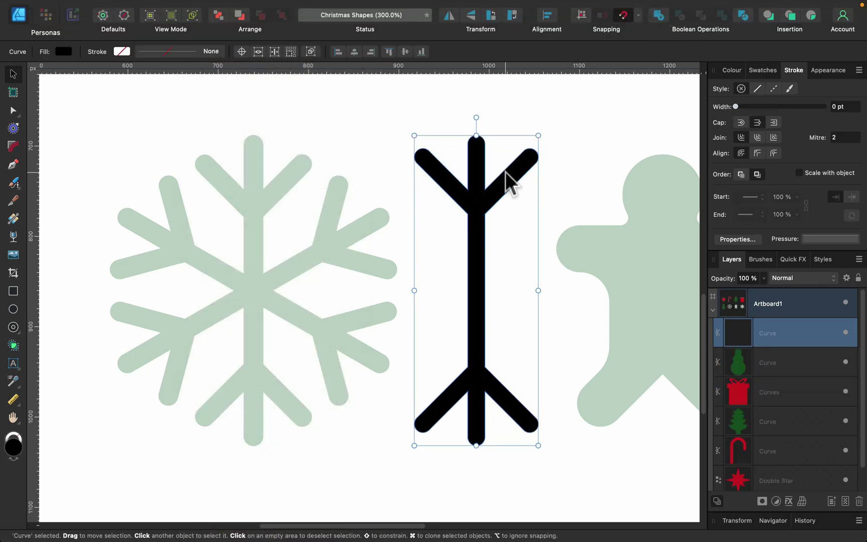
mouse_move(505, 171)
mouse_down()
mouse_move(324, 189)
mouse_move(279, 185)
mouse_move(354, 193)
mouse_move(355, 185)
mouse_up()
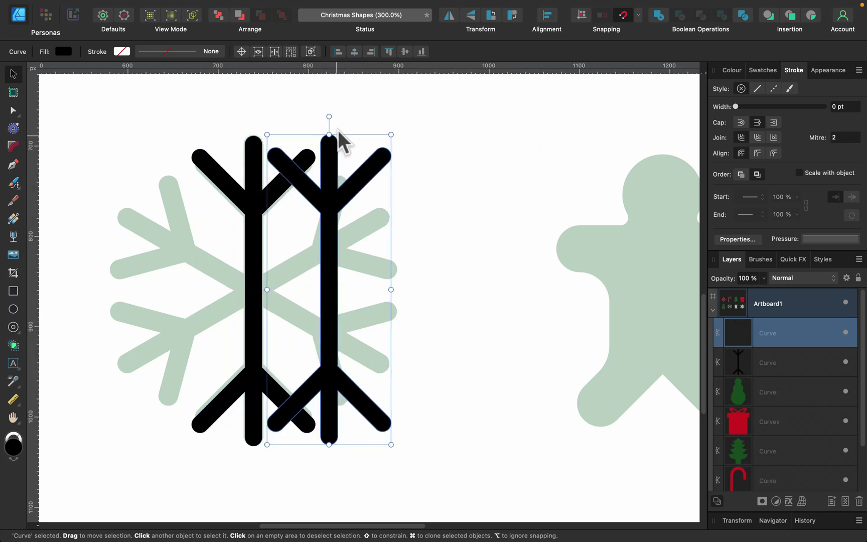
mouse_move(327, 118)
shift+mouse_down()
mouse_move(445, 163)
mouse_move(470, 191)
shift+mouse_up()
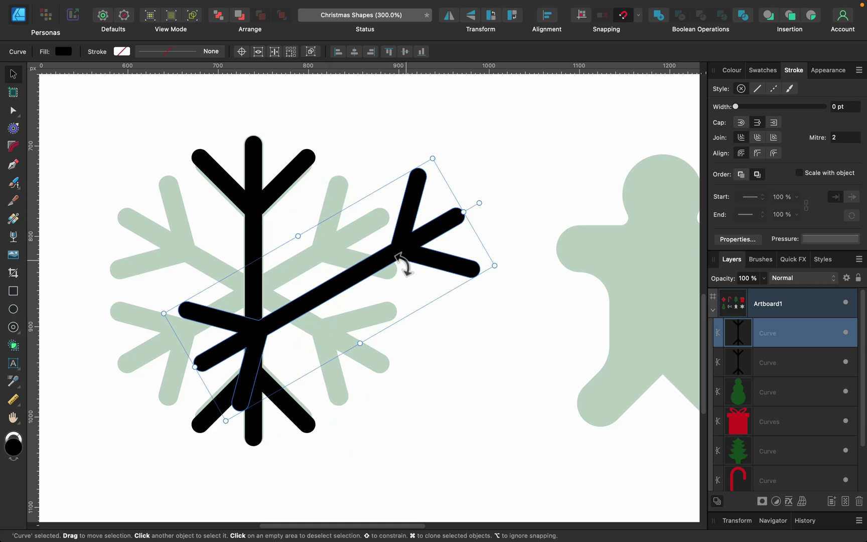
mouse_move(402, 262)
mouse_down()
mouse_move(322, 271)
mouse_move(466, 261)
mouse_up()
click(471, 15)
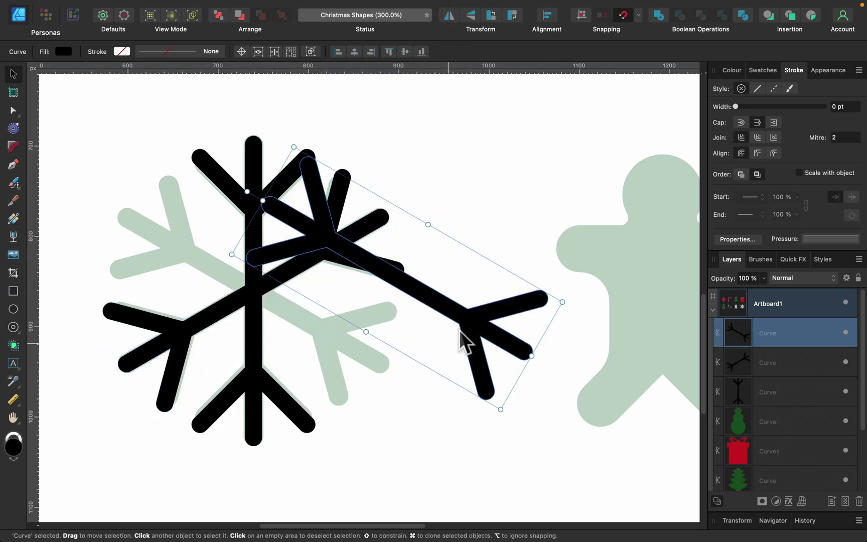
drag(460, 329, 317, 340)
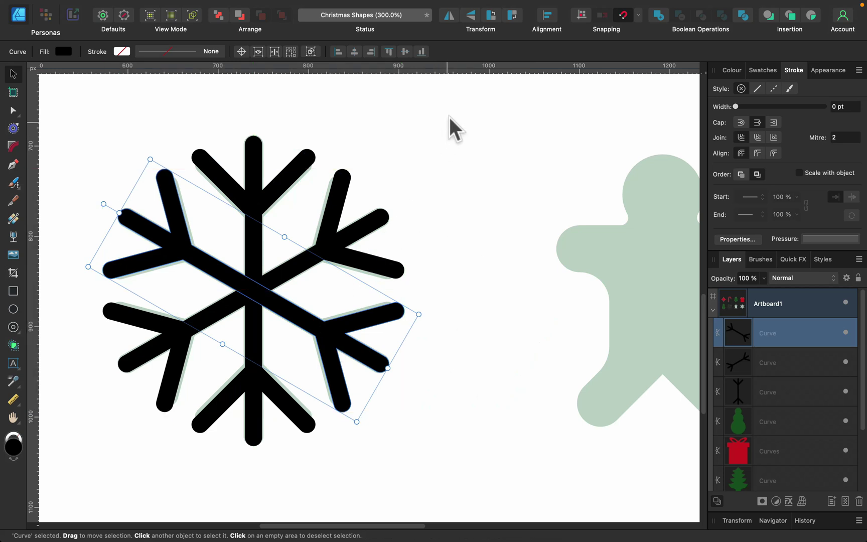
Centre the three arms horizontally and combine them into one snowflake with Boolean Add.
drag(449, 117, 62, 496)
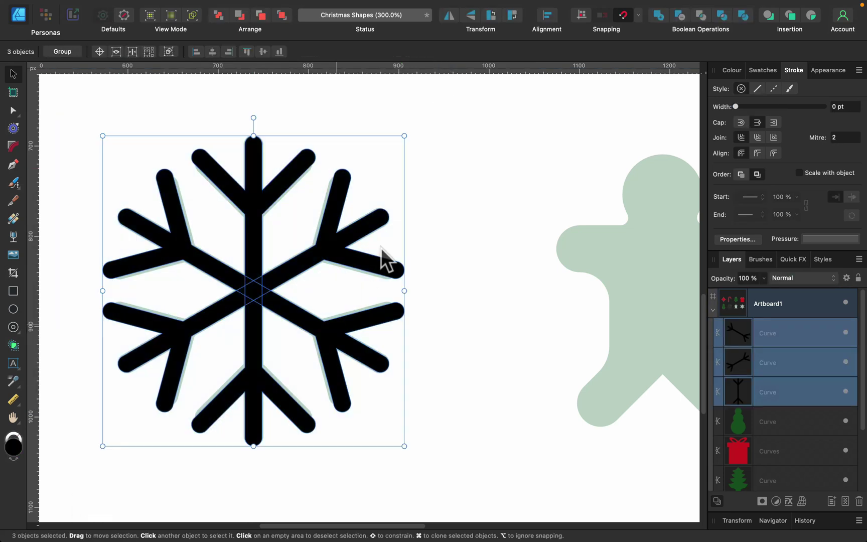
click(552, 12)
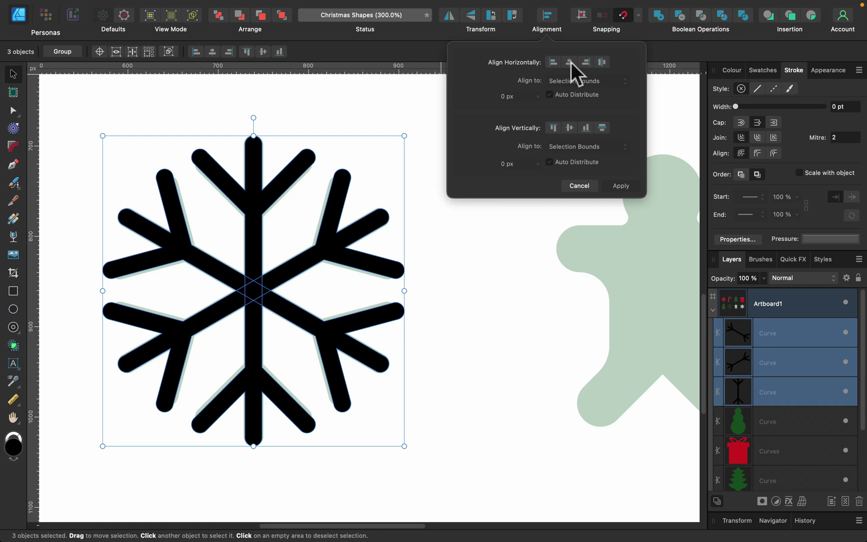
click(569, 62)
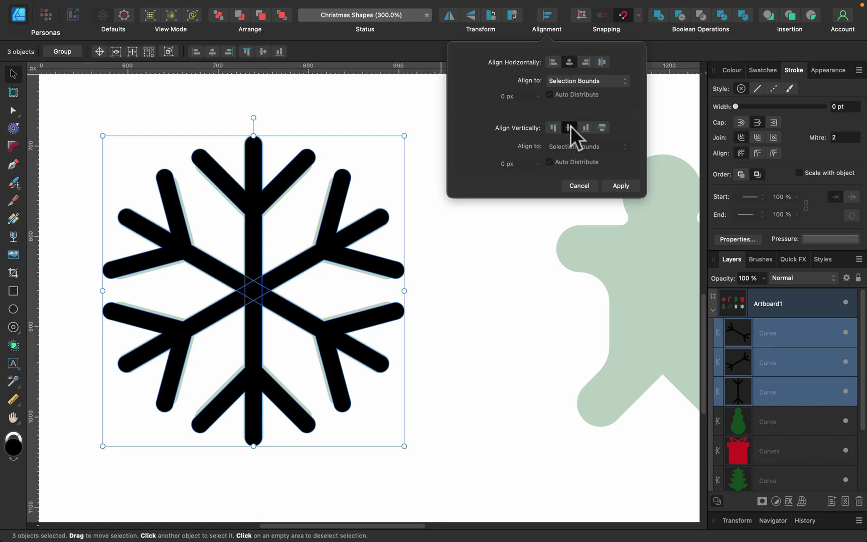
click(490, 307)
click(257, 162)
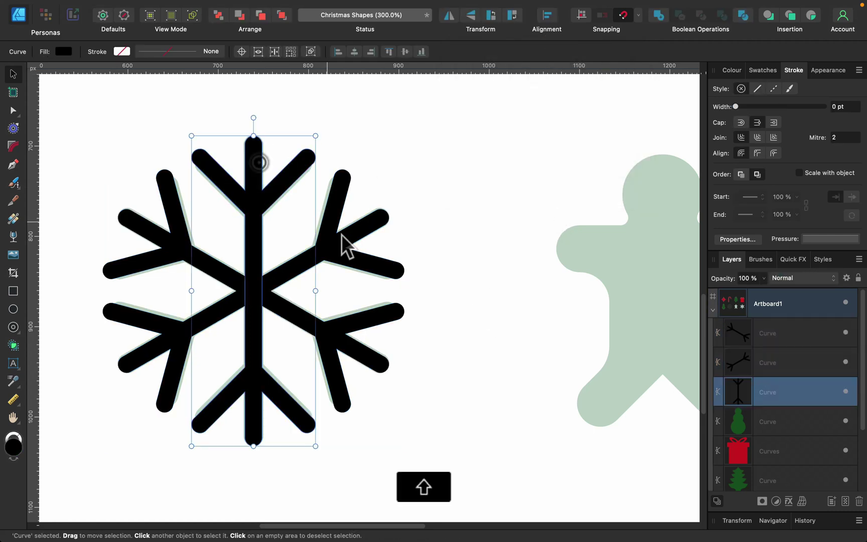
shift+click(343, 235)
shift+click(366, 322)
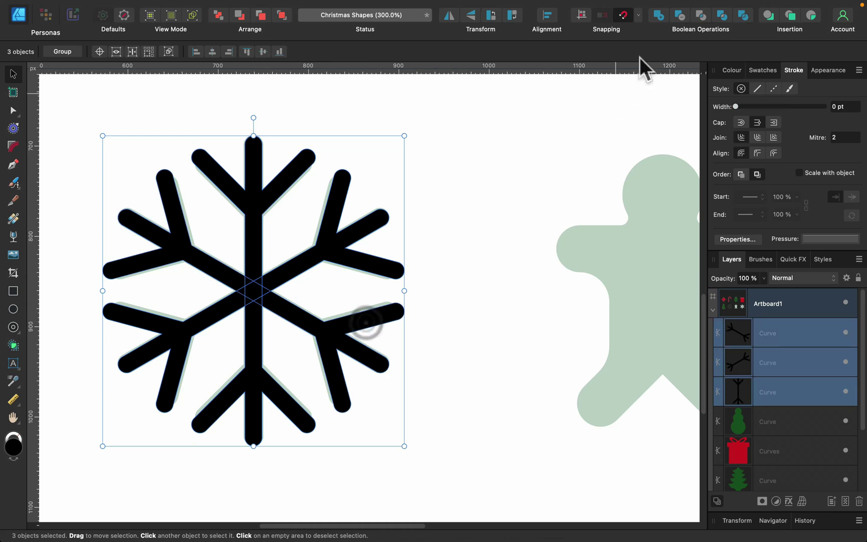
click(658, 15)
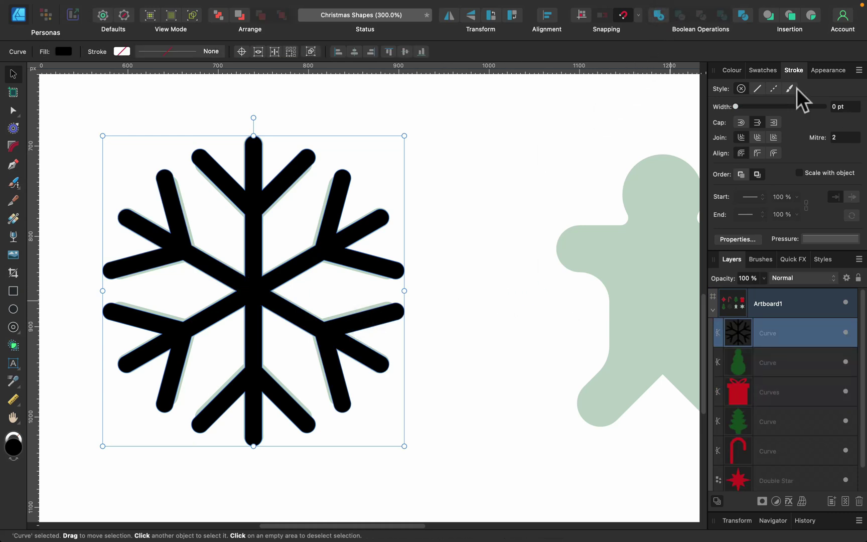
Fill the snowflake with the red sampled from the other shapes.
scroll(598, 237, up, 5)
click(734, 71)
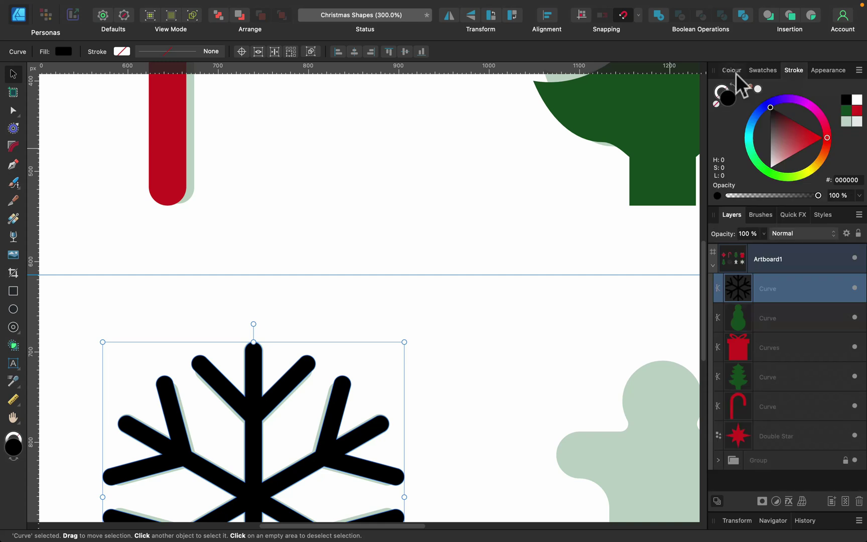
drag(749, 86, 153, 145)
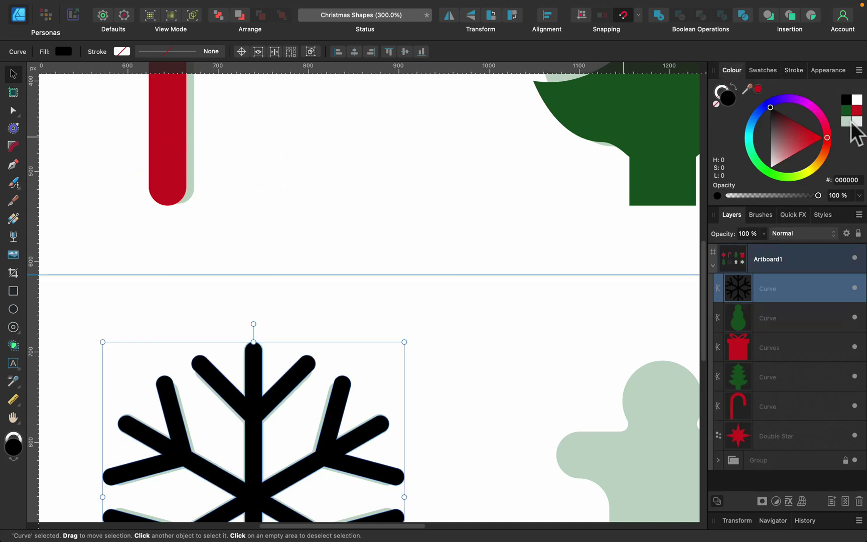
click(757, 88)
click(431, 246)
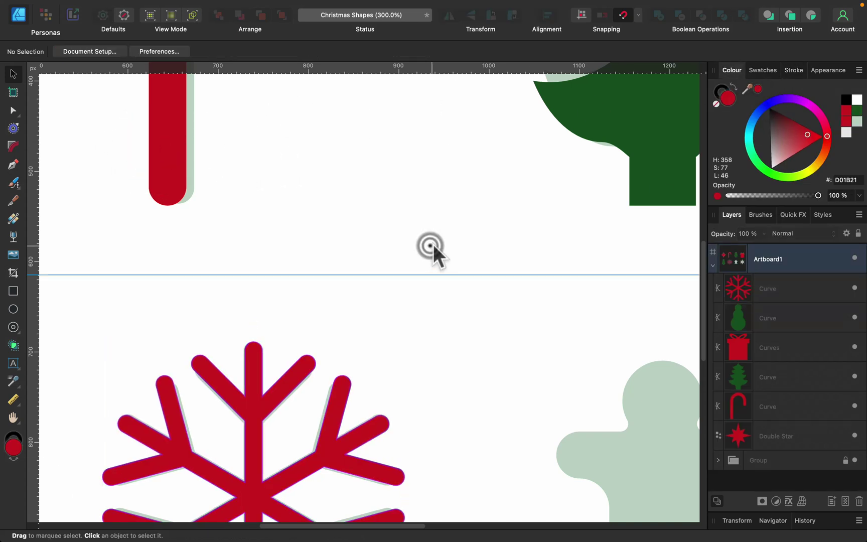
Zoom out, pan and zoom back to 300% centred on the gingerbread outline.
key(super+minus)
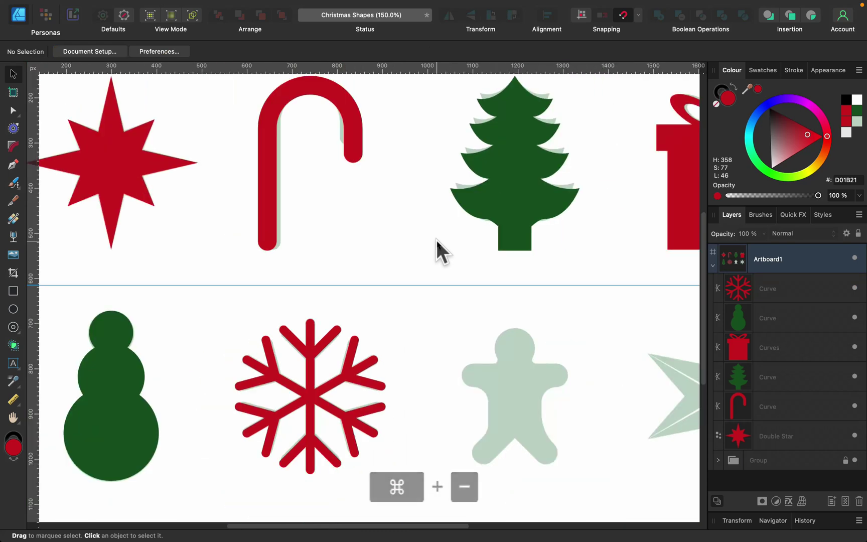
key(space)
drag(504, 323, 474, 246)
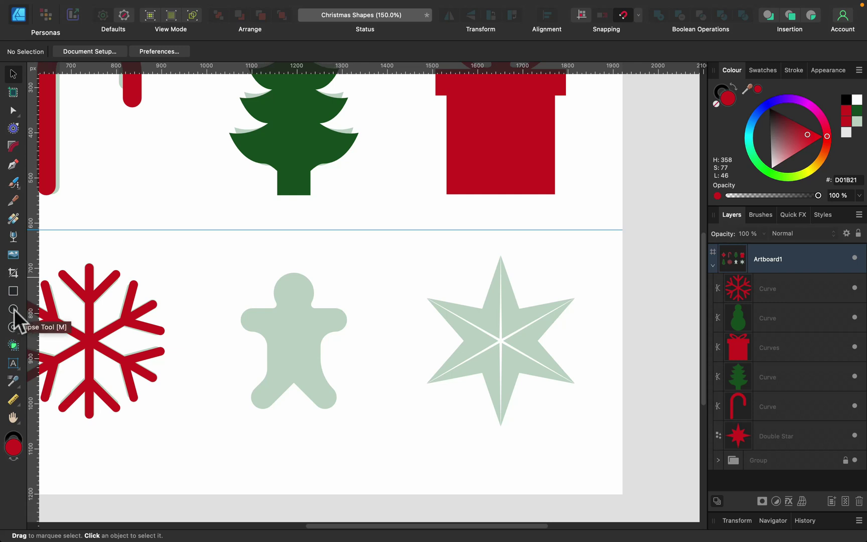
key(super+equal)
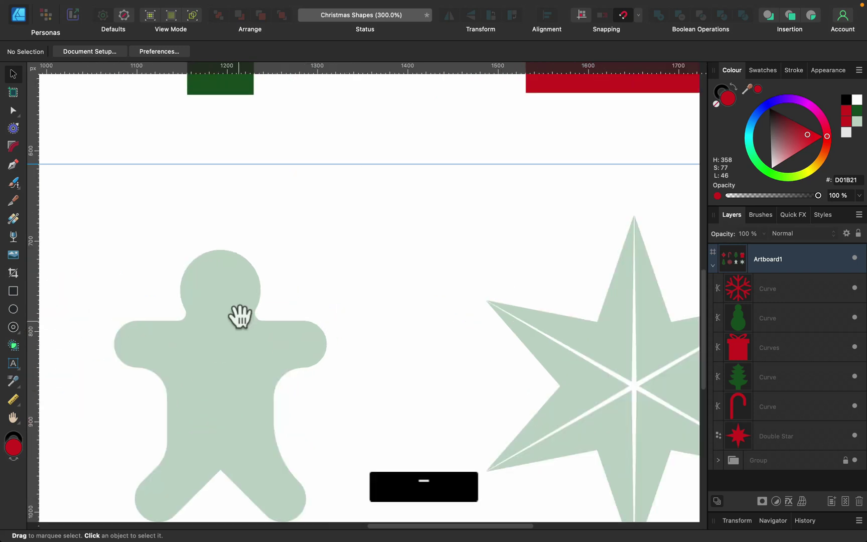
drag(246, 314, 334, 265)
Draw an outline-free red arm bar and duplicate it into a tall body block.
click(13, 290)
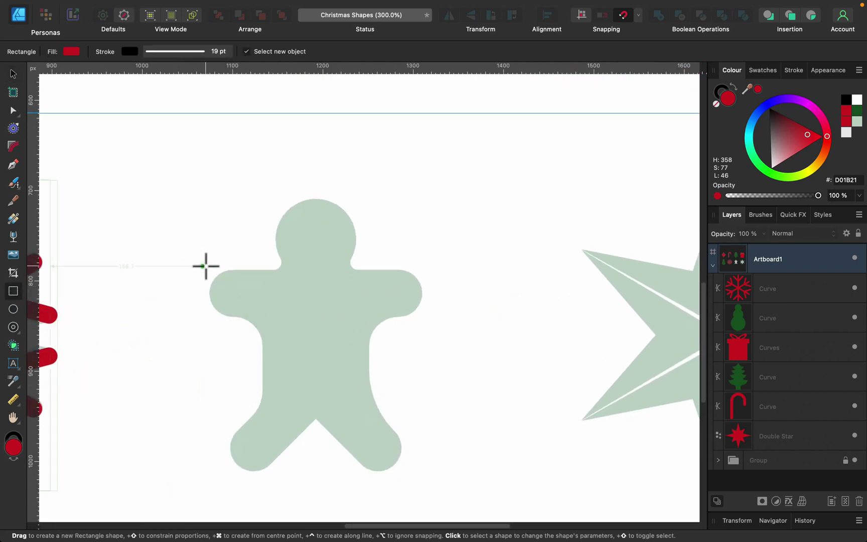
drag(209, 270, 414, 311)
click(717, 103)
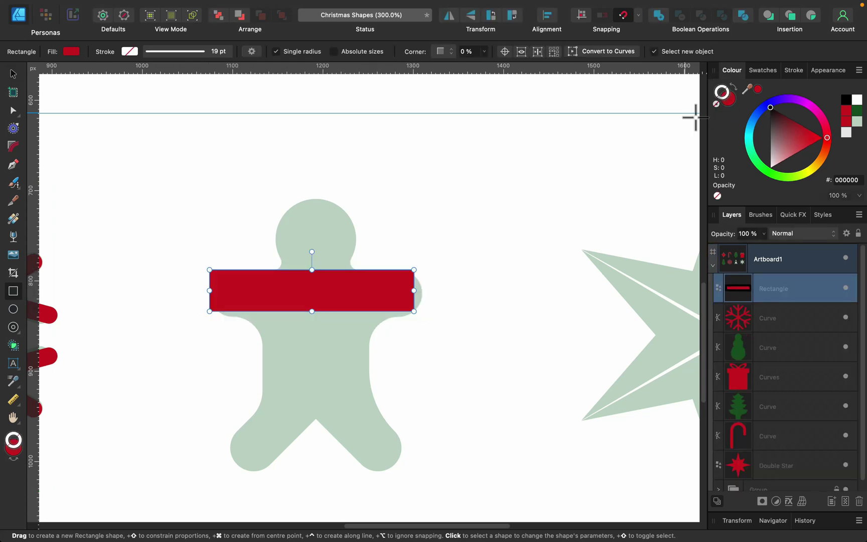
key(v)
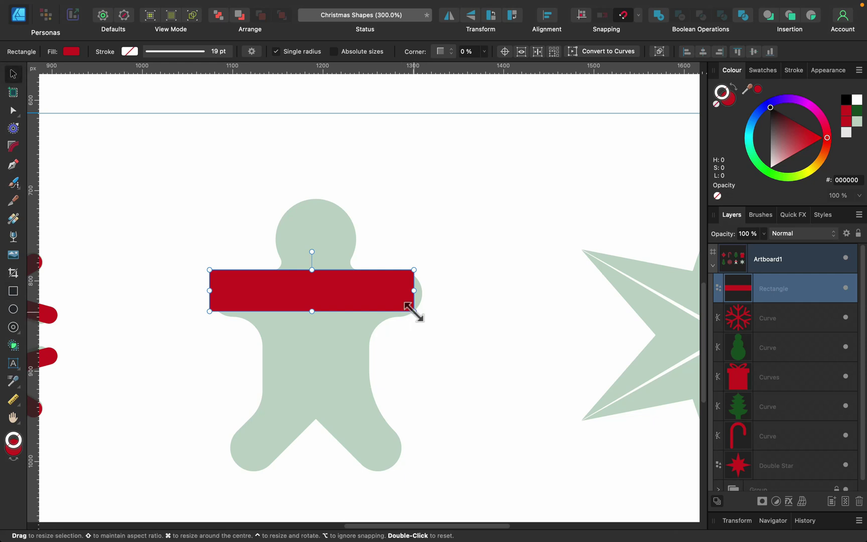
drag(414, 311, 422, 319)
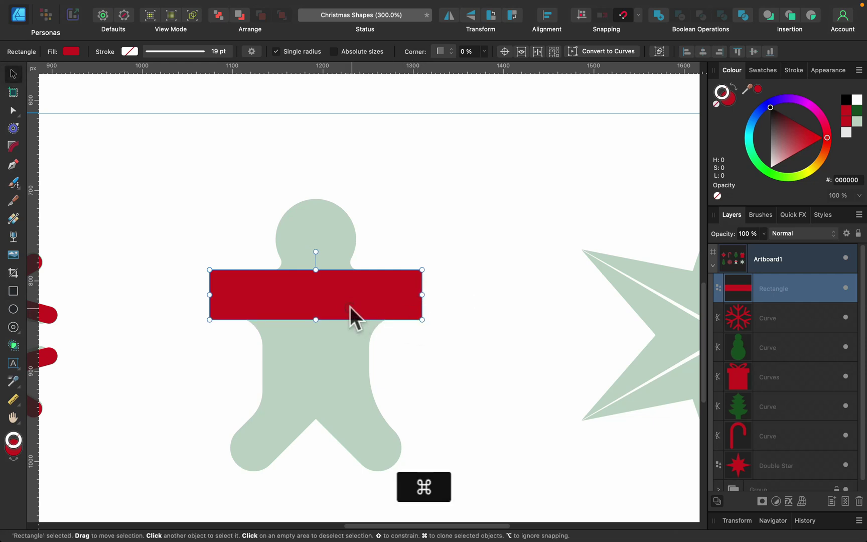
drag(350, 315, 401, 339)
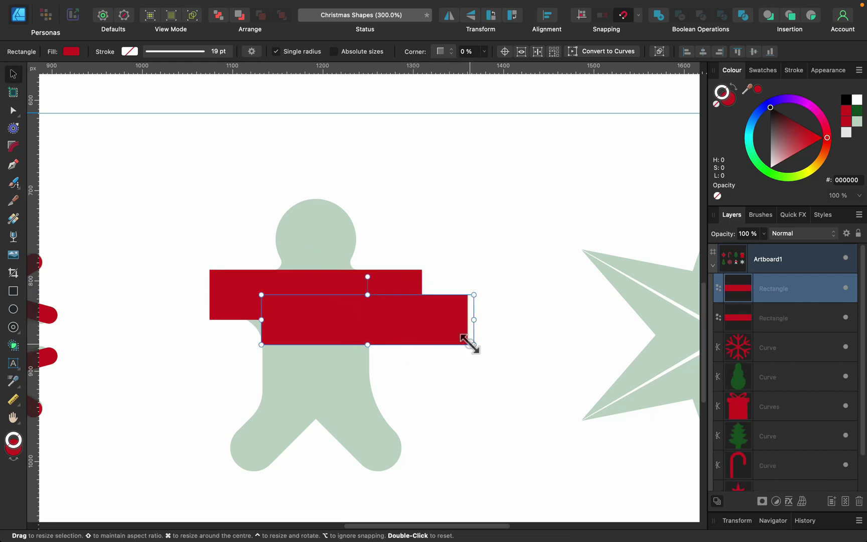
mouse_move(469, 344)
mouse_down()
mouse_move(360, 402)
mouse_move(368, 412)
mouse_move(478, 397)
mouse_up()
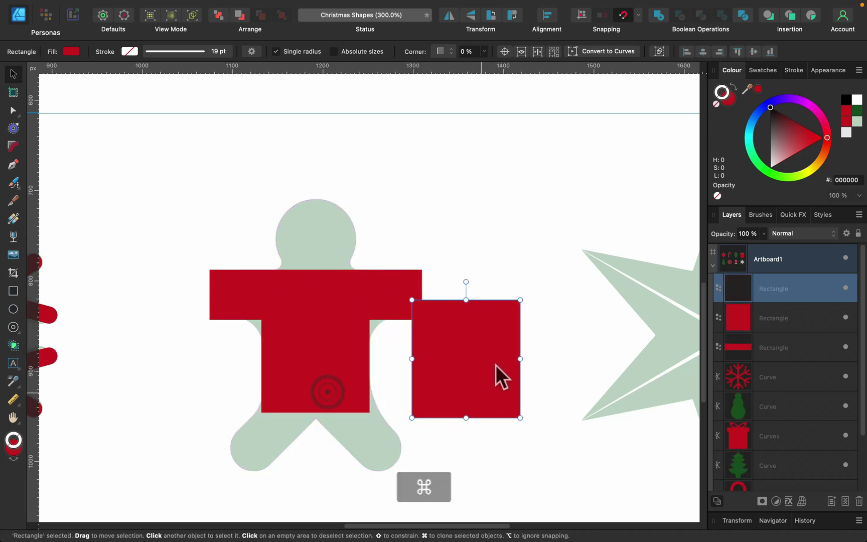
Clone the arm bar into a shortened −30° leg under the body and mirror it for the other leg.
drag(519, 359, 462, 370)
key(BackSpace)
click(400, 299)
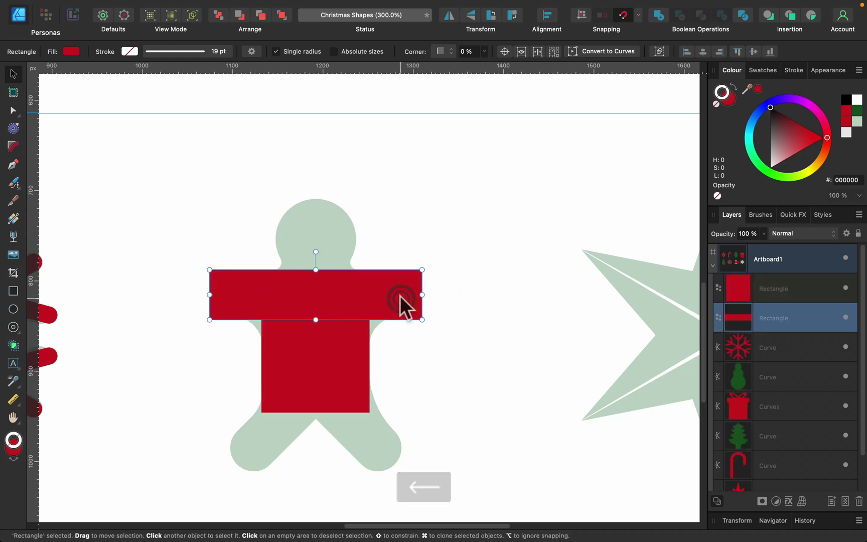
drag(399, 296, 413, 404)
drag(328, 360, 402, 344)
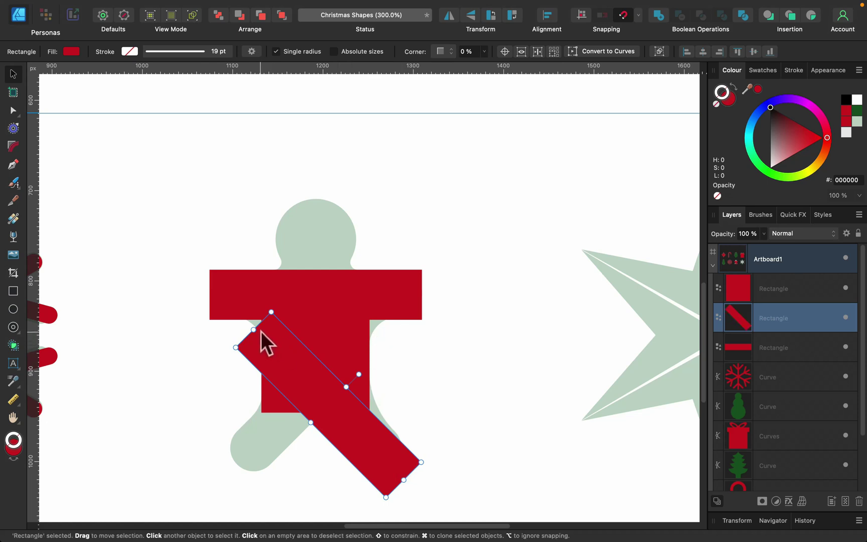
drag(254, 330, 303, 380)
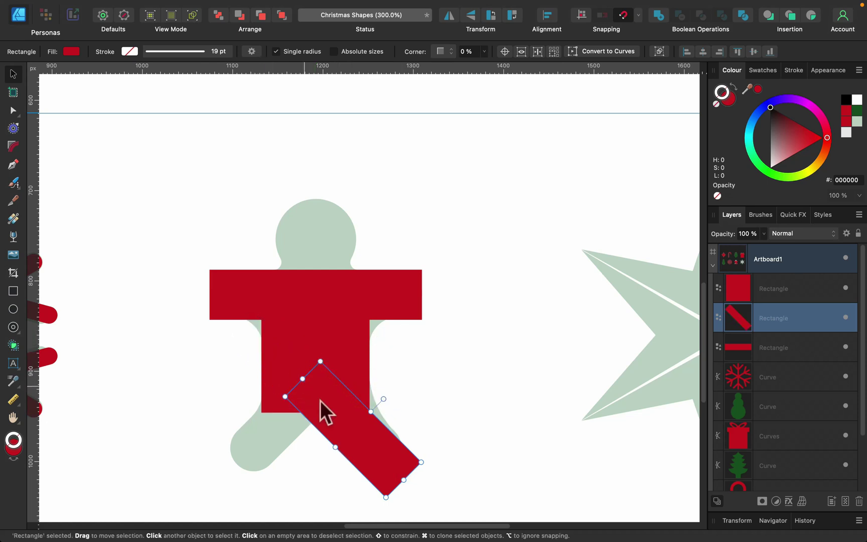
mouse_move(373, 467)
mouse_down()
mouse_move(382, 424)
mouse_move(367, 442)
mouse_move(244, 441)
mouse_move(295, 435)
mouse_move(282, 434)
mouse_up()
click(448, 16)
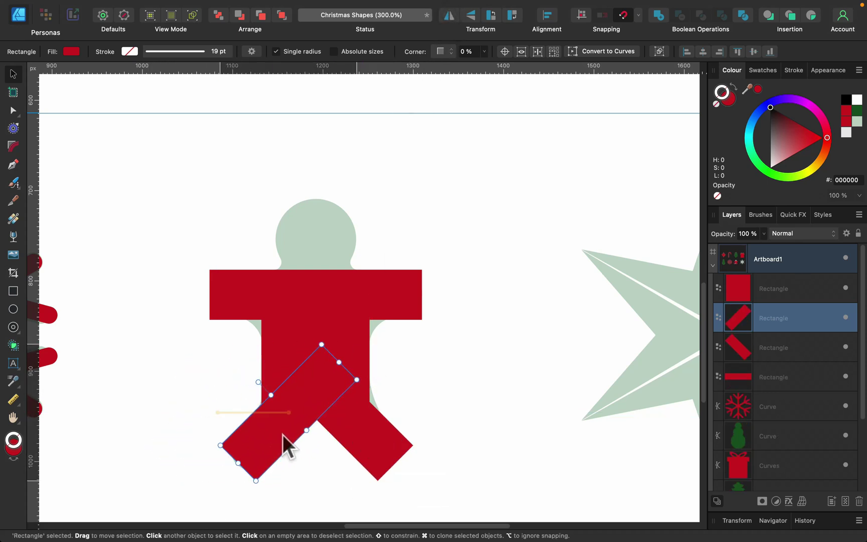
shift+click(365, 436)
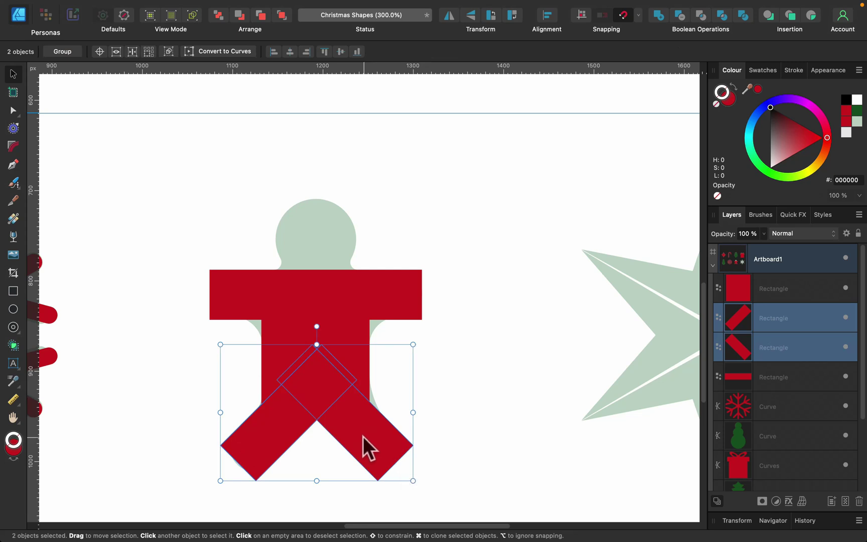
click(486, 424)
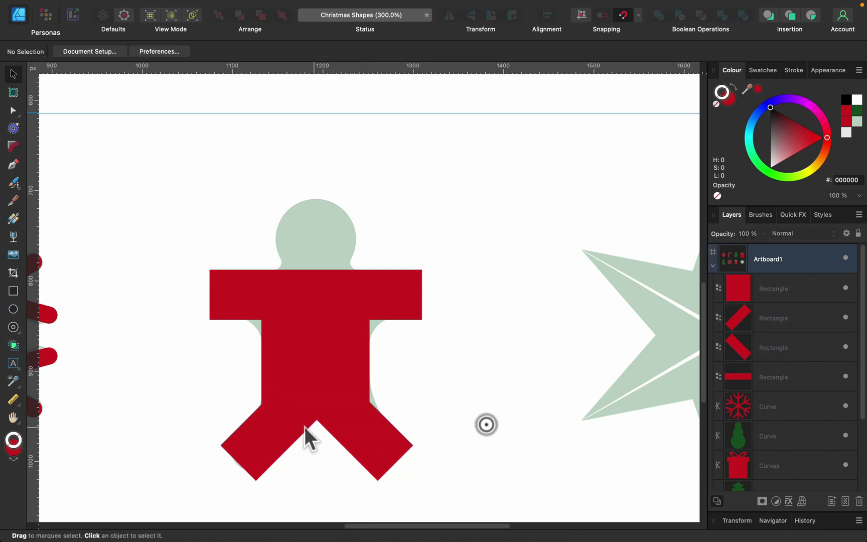
click(359, 427)
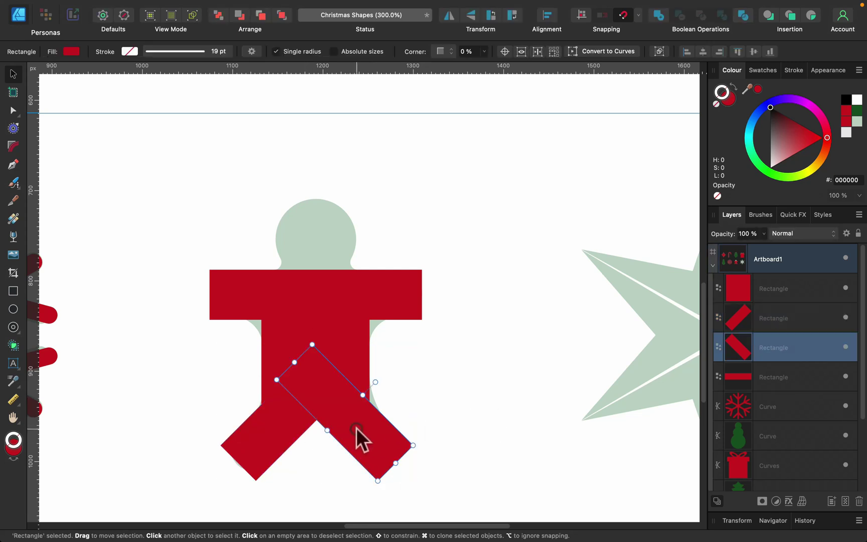
Draw a circle head centred above the body and select all five pieces.
click(12, 308)
mouse_move(272, 199)
mouse_down()
mouse_move(358, 261)
mouse_move(365, 276)
mouse_move(356, 276)
mouse_up()
click(13, 73)
mouse_move(324, 225)
mouse_down()
mouse_move(338, 213)
mouse_move(323, 221)
mouse_up()
click(190, 196)
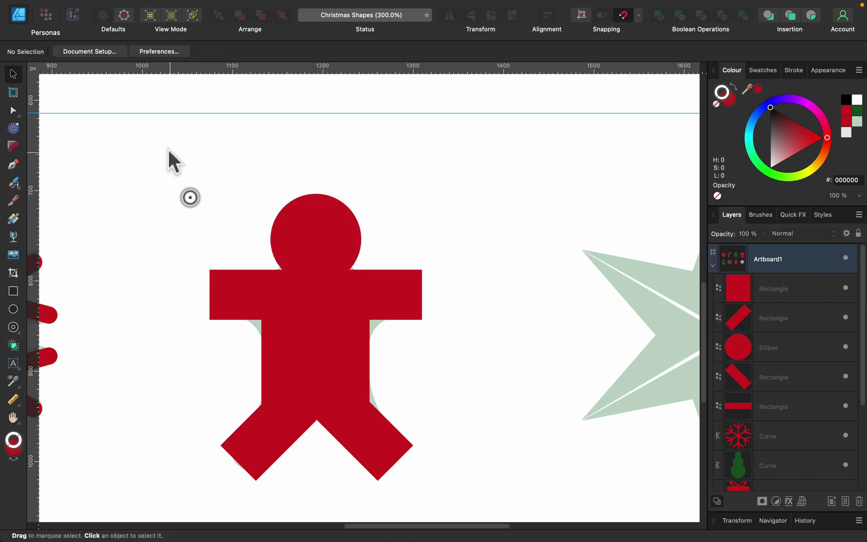
drag(168, 150, 478, 495)
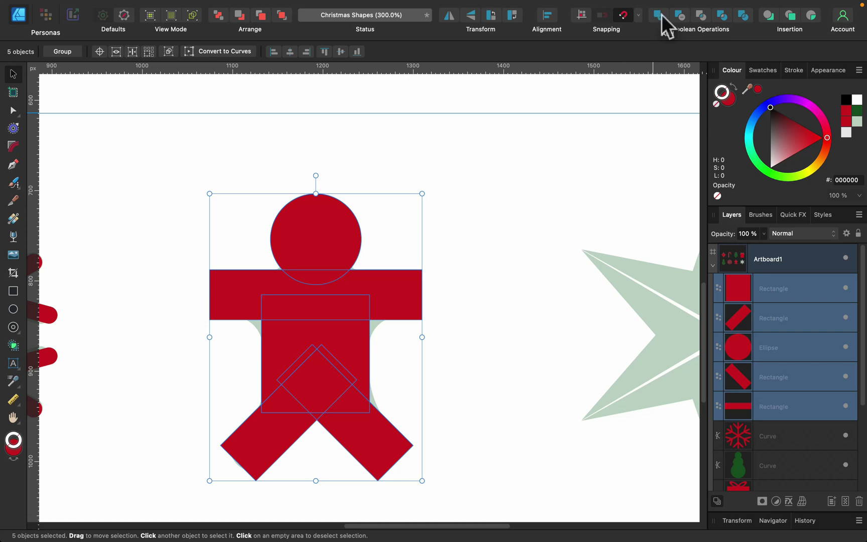
Sweep the Shape Builder across the legs, lower body and torso to fuse all overlaps.
click(13, 346)
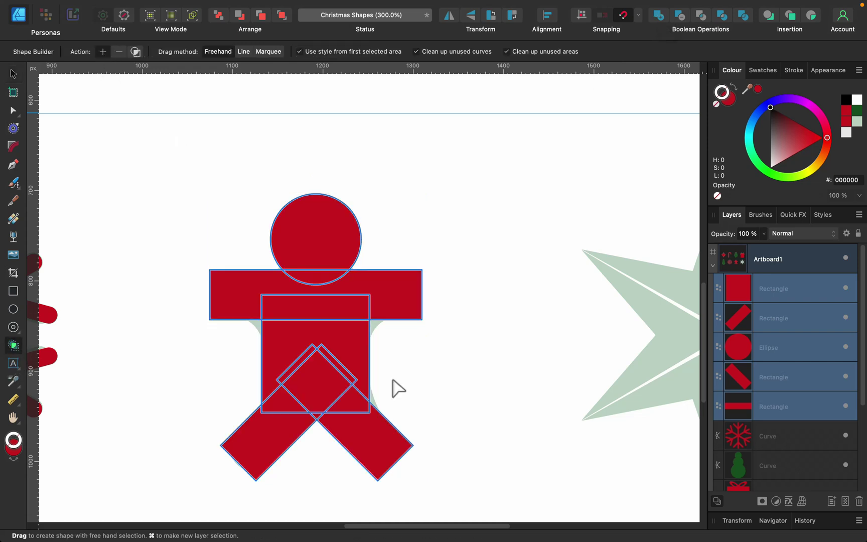
mouse_move(254, 440)
mouse_down()
mouse_move(270, 441)
mouse_move(314, 403)
mouse_move(369, 445)
mouse_up()
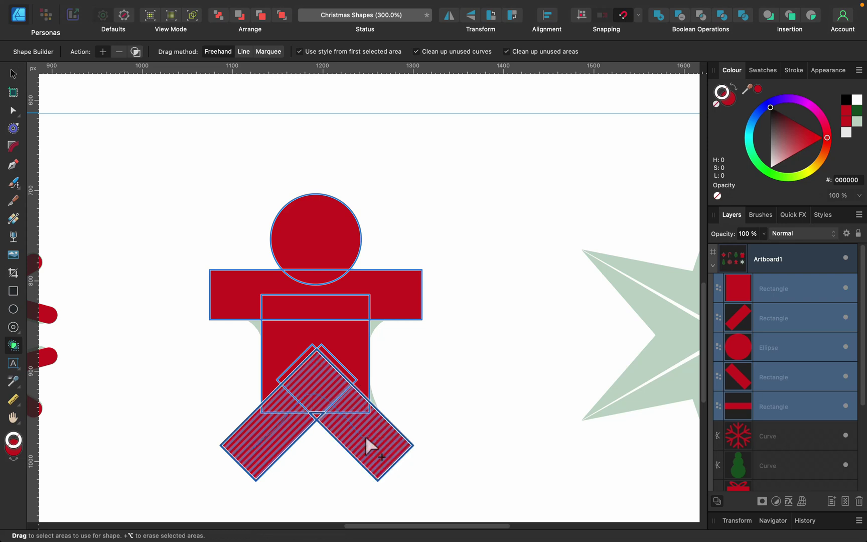
mouse_move(338, 373)
mouse_down()
mouse_move(297, 362)
mouse_move(326, 224)
mouse_up()
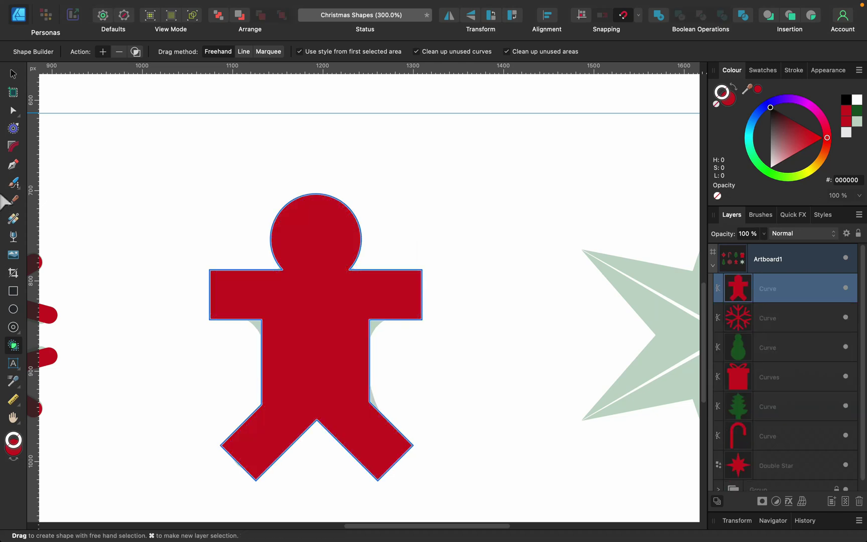
Round the left arm, right arm and right foot corners with the Corner tool.
click(12, 146)
drag(234, 363, 217, 299)
drag(188, 249, 234, 354)
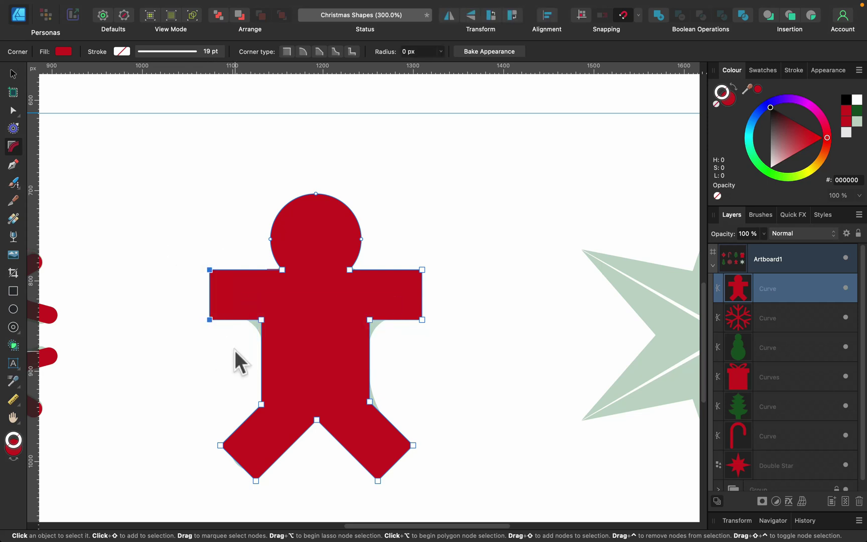
drag(209, 319, 307, 311)
drag(474, 242, 366, 324)
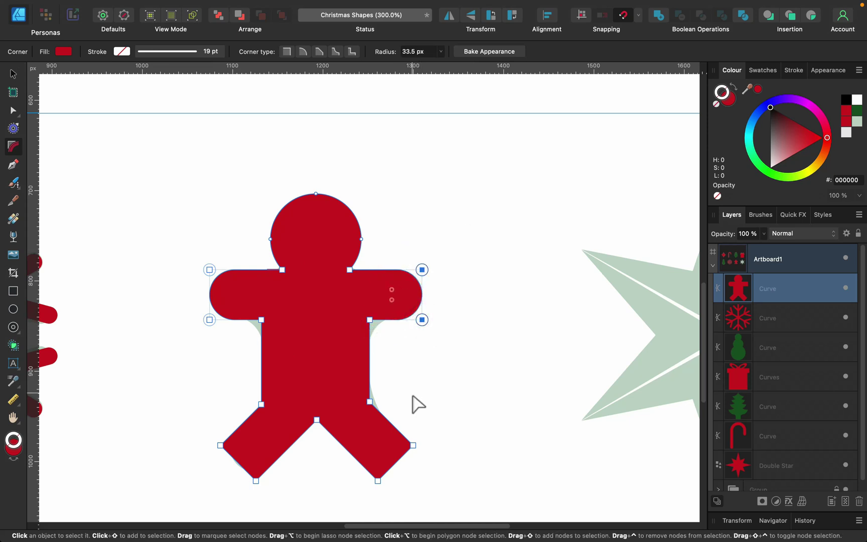
drag(451, 430, 337, 457)
Round the left foot, crotch, leg, armpit (25.5 px) and neck corners, then select the whole figure.
drag(271, 485, 219, 457)
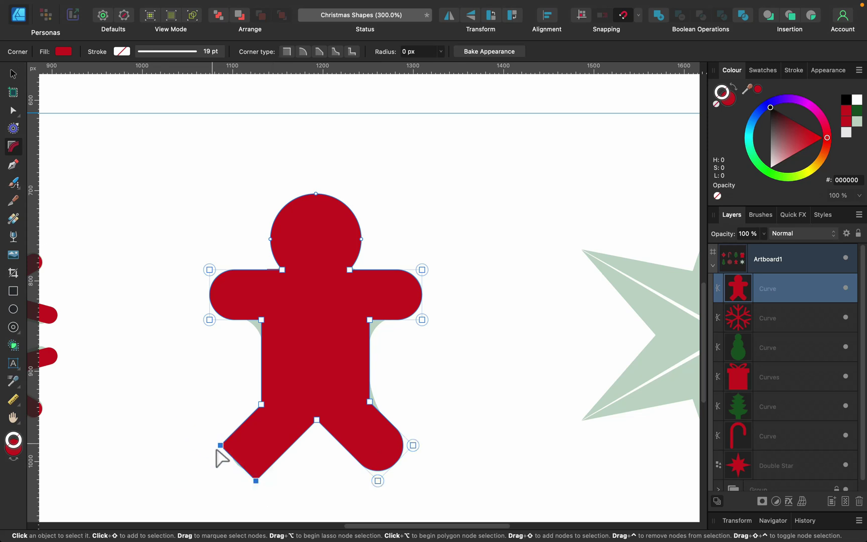
drag(293, 449, 305, 425)
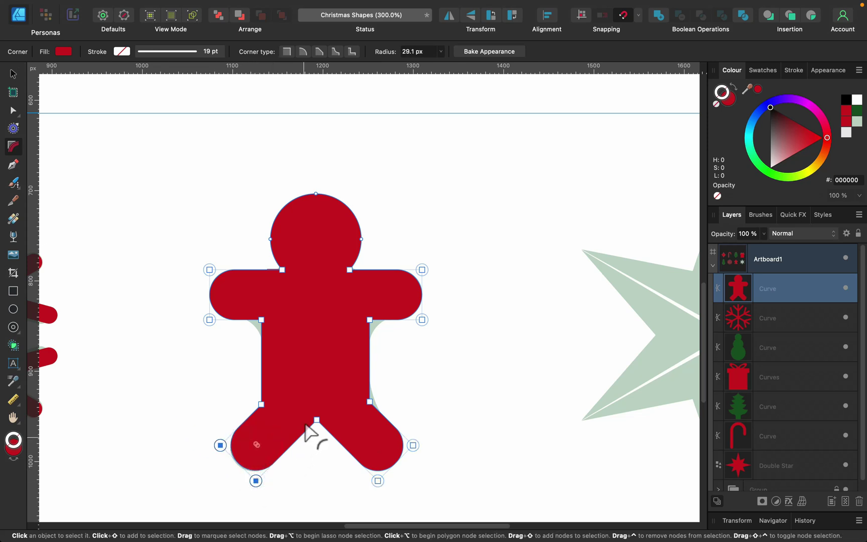
click(316, 420)
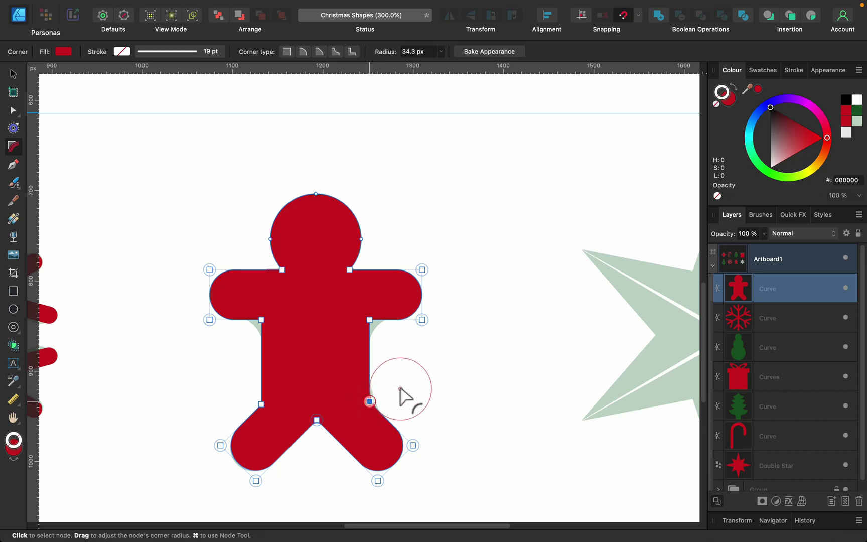
drag(386, 337, 392, 343)
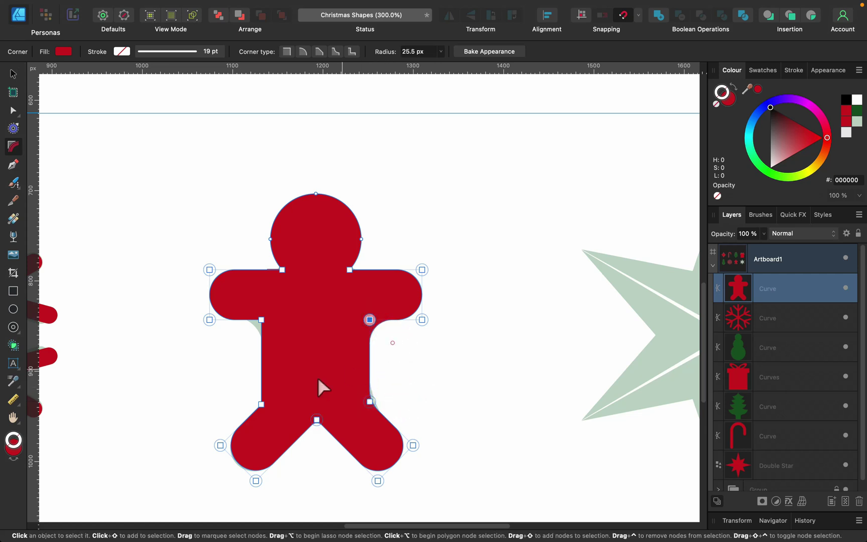
drag(259, 404, 232, 394)
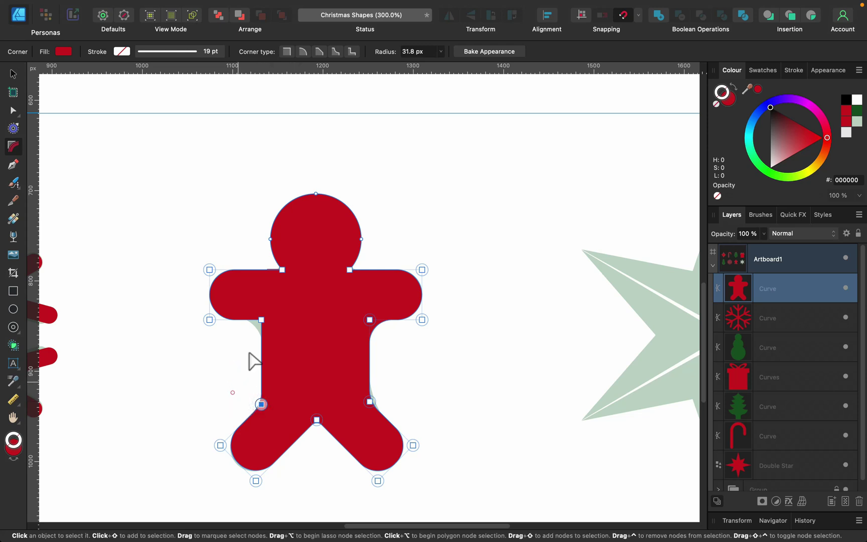
drag(225, 352, 213, 377)
drag(265, 258, 404, 278)
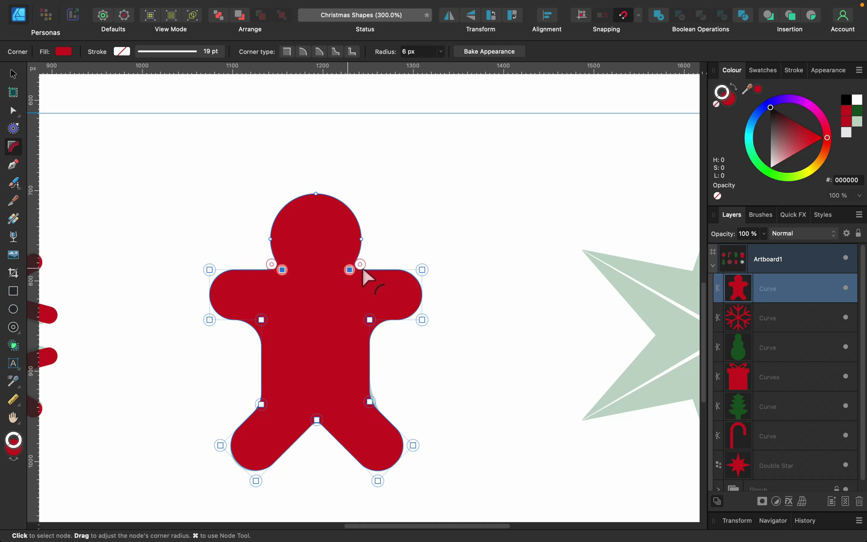
click(419, 235)
click(12, 74)
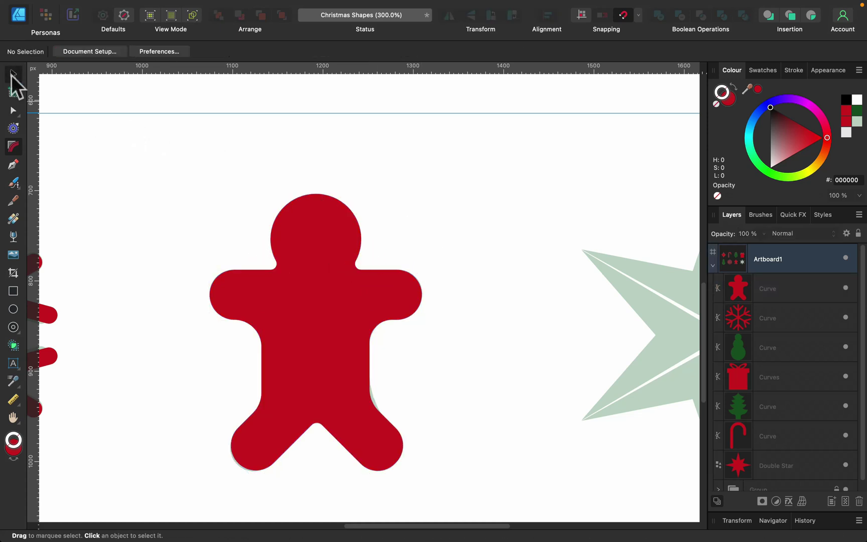
click(325, 282)
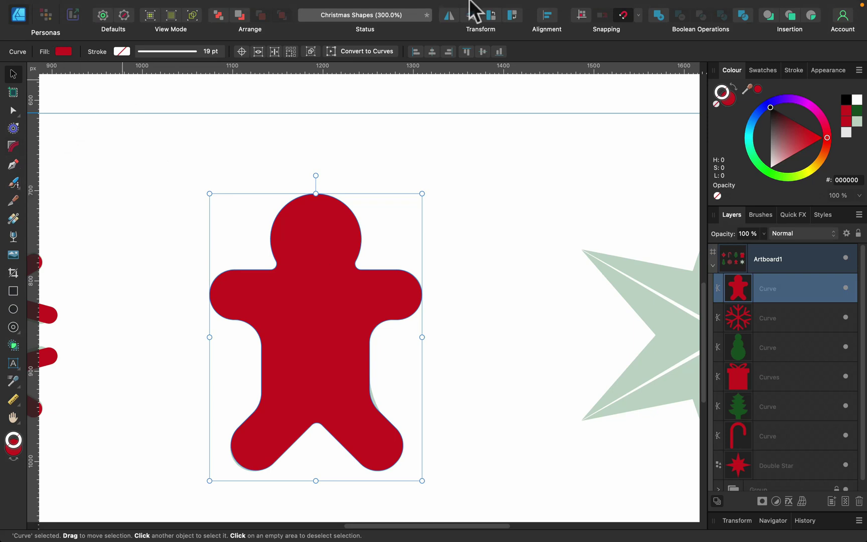
Clear the selection and zoom in on the pale star in the bottom-right.
drag(336, 72, 187, 157)
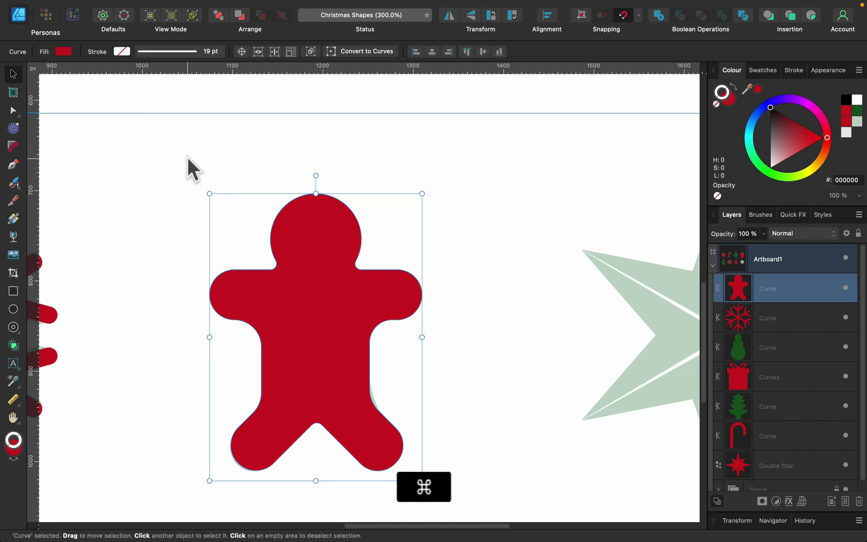
key(super+minus)
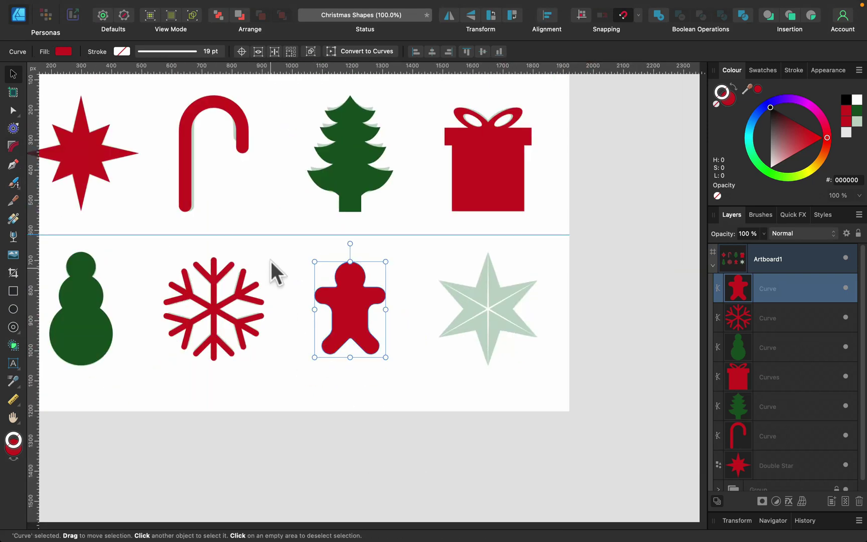
click(267, 226)
key(space)
drag(252, 291, 147, 287)
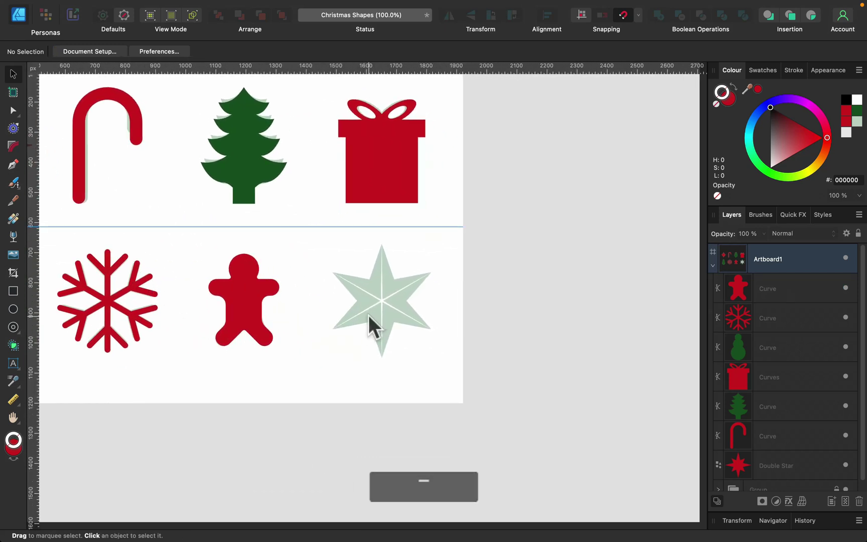
key(super+equal)
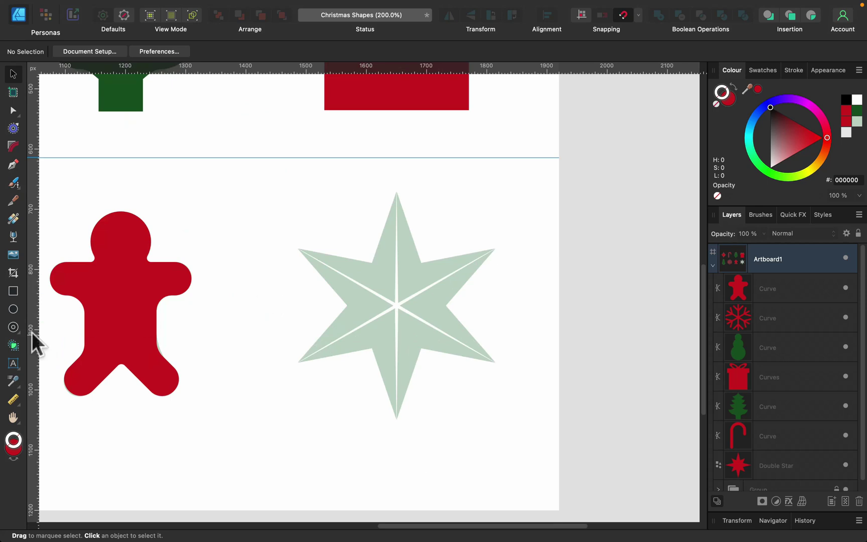
Draw a star over the pale star and fill it with the tree trunk's dark green.
click(19, 332)
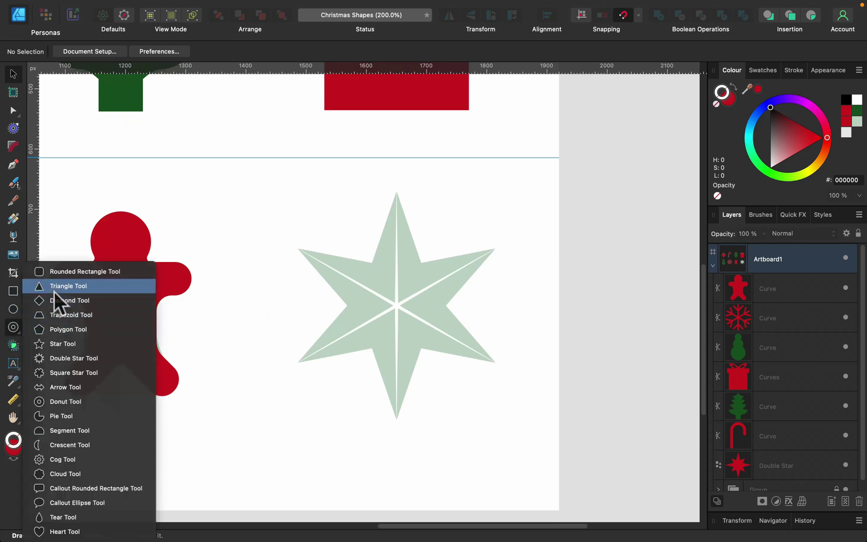
click(59, 344)
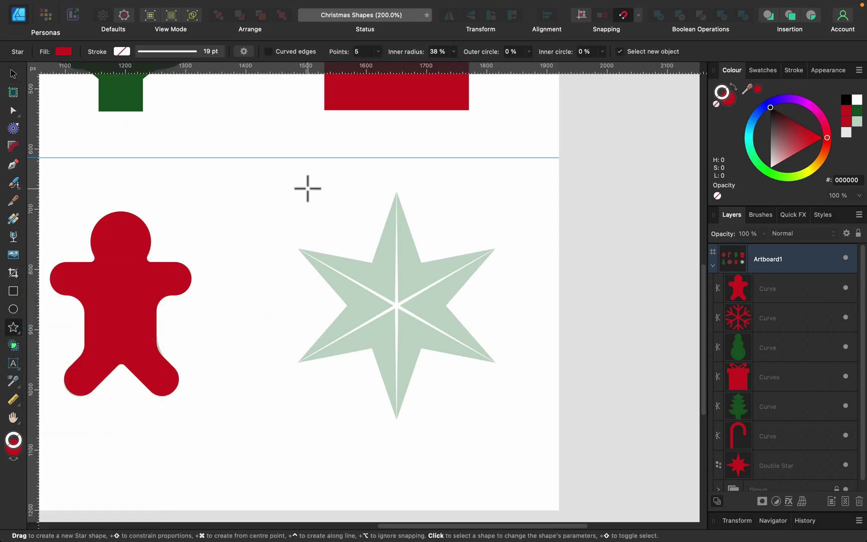
drag(297, 195, 520, 417)
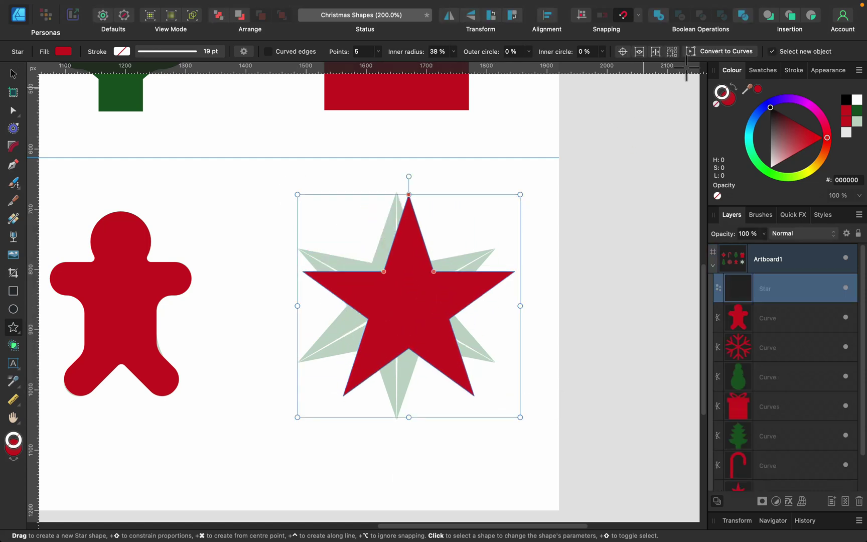
click(730, 98)
drag(747, 89, 129, 98)
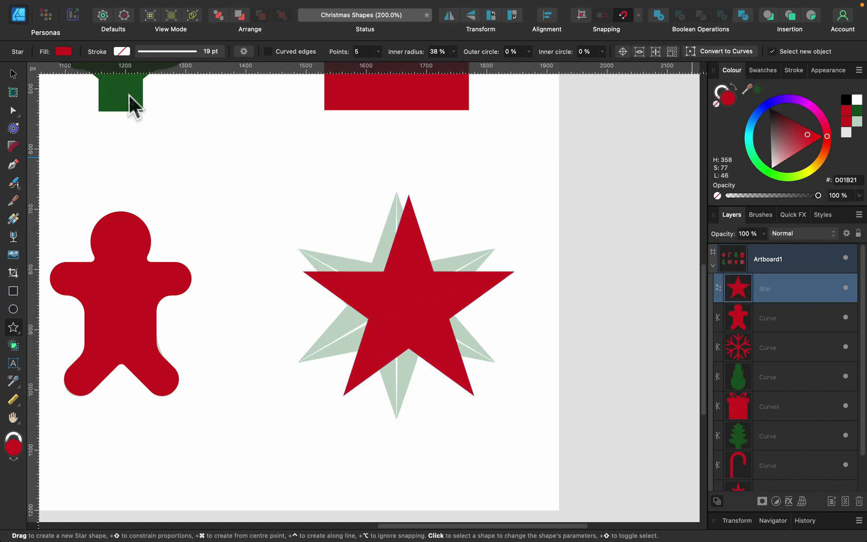
click(758, 90)
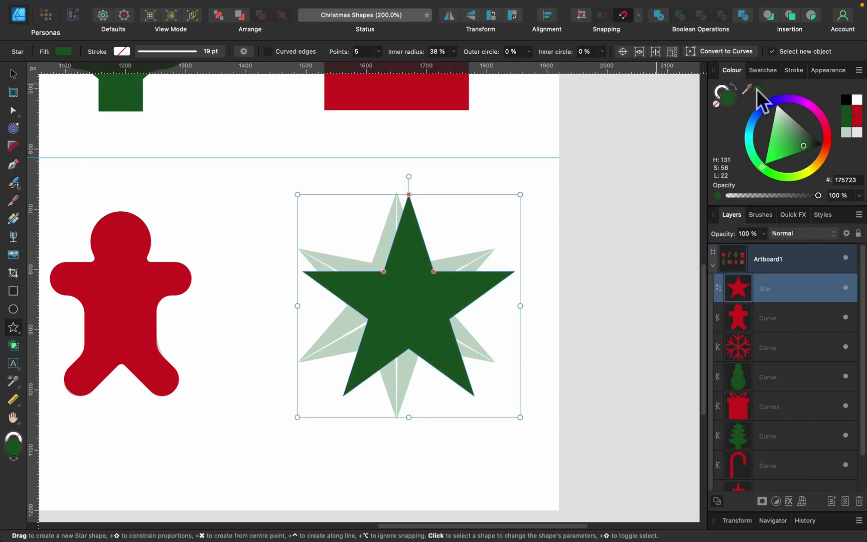
Set the star to 6 points, align it over the template and widen its inner radius to 47%.
click(12, 75)
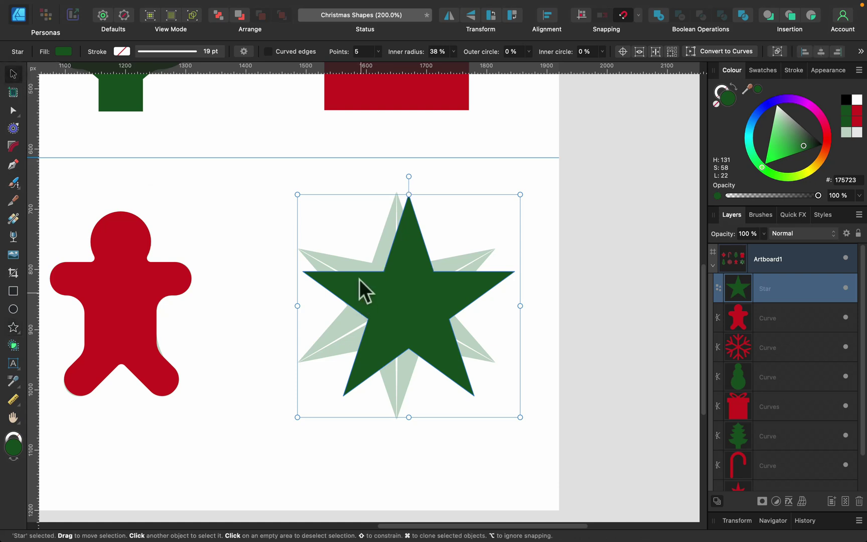
click(366, 50)
text(6)
key(Return)
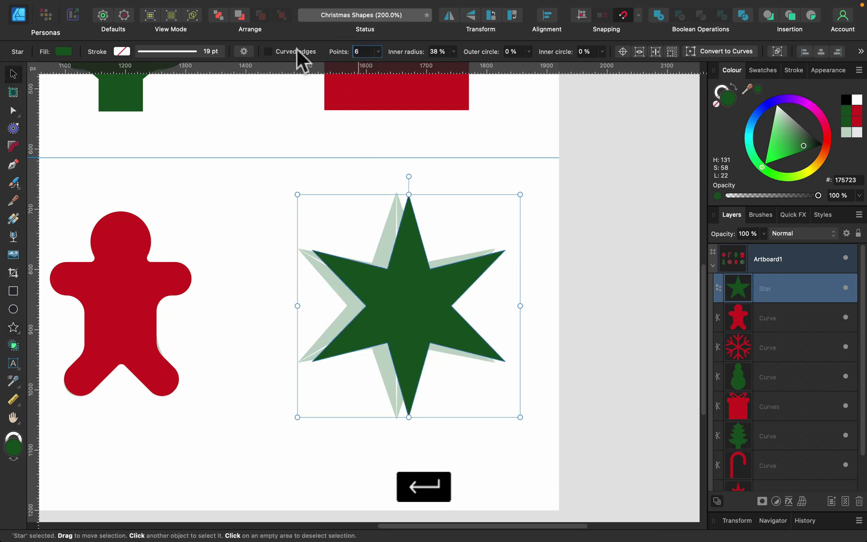
drag(423, 342, 402, 321)
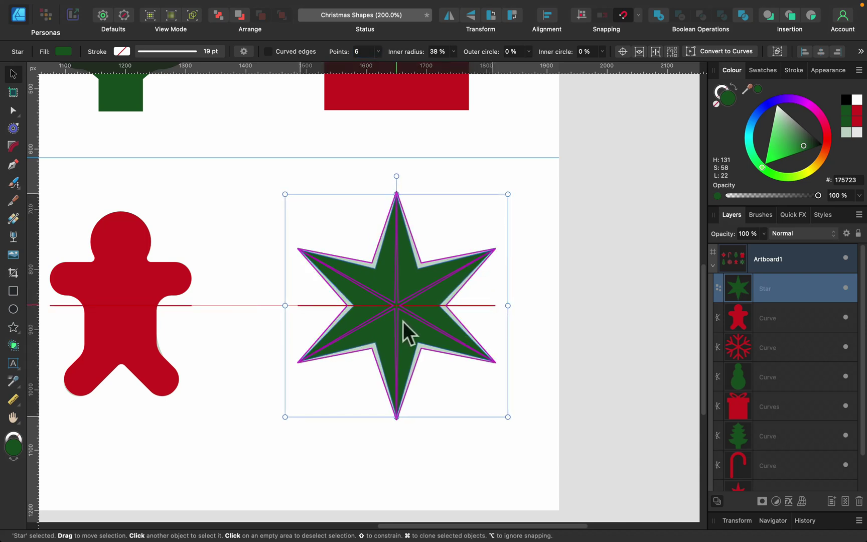
click(13, 110)
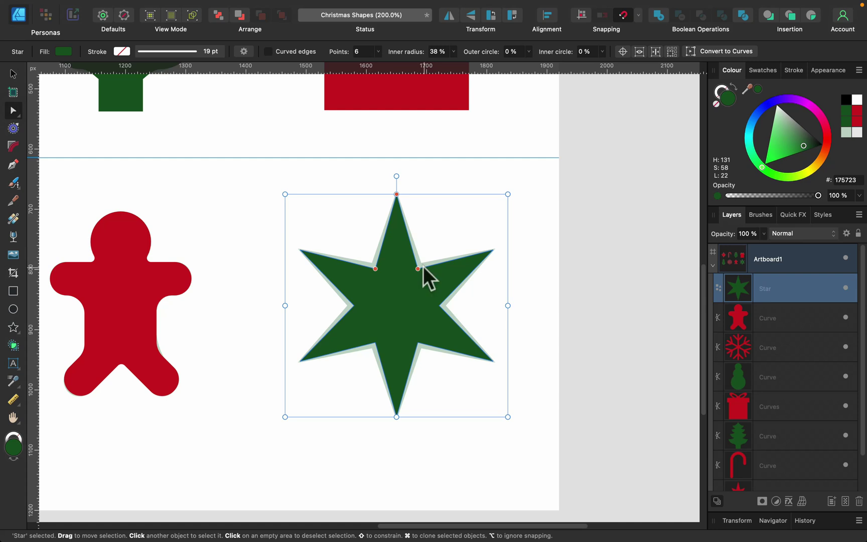
drag(419, 269, 423, 261)
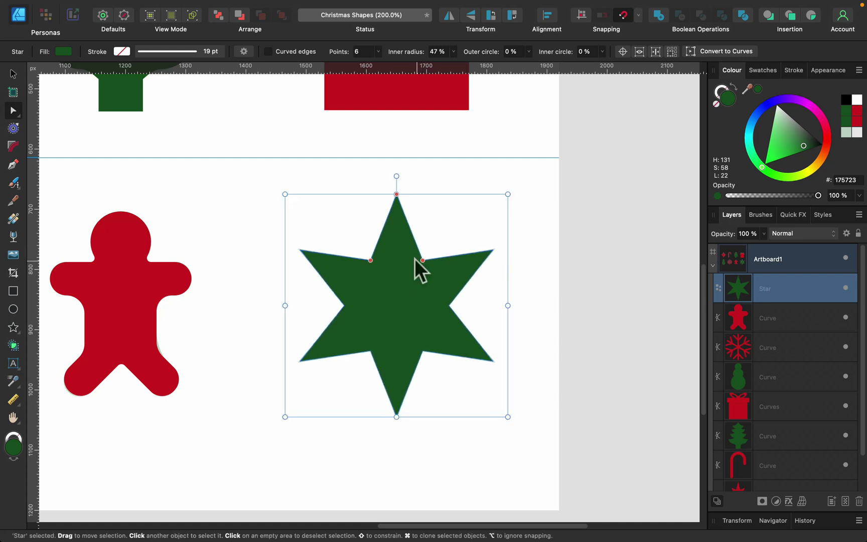
click(14, 75)
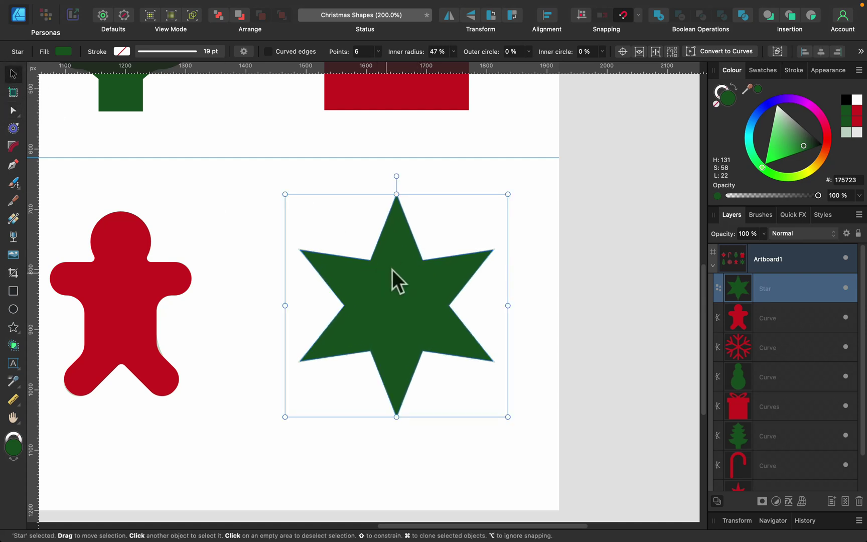
Duplicate the star, colour the copy red, shrink its inner radius to 3% and enlarge it.
right_click(790, 287)
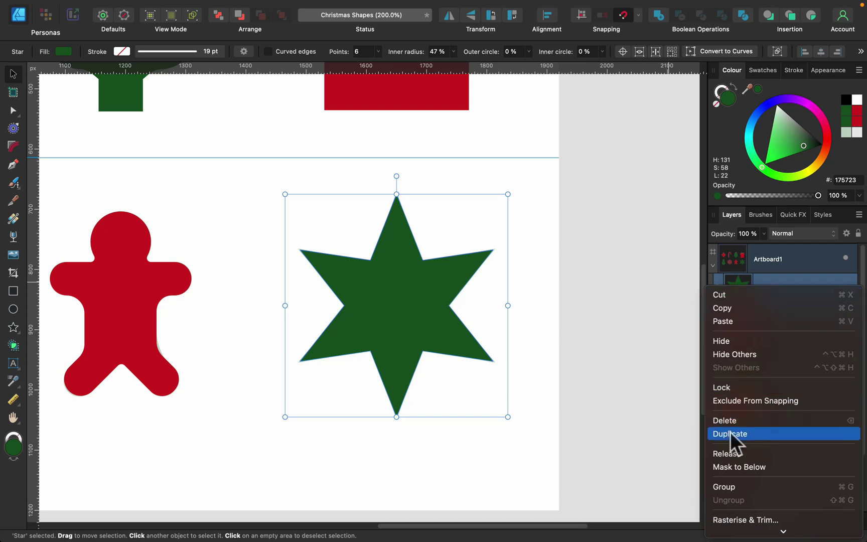
click(751, 434)
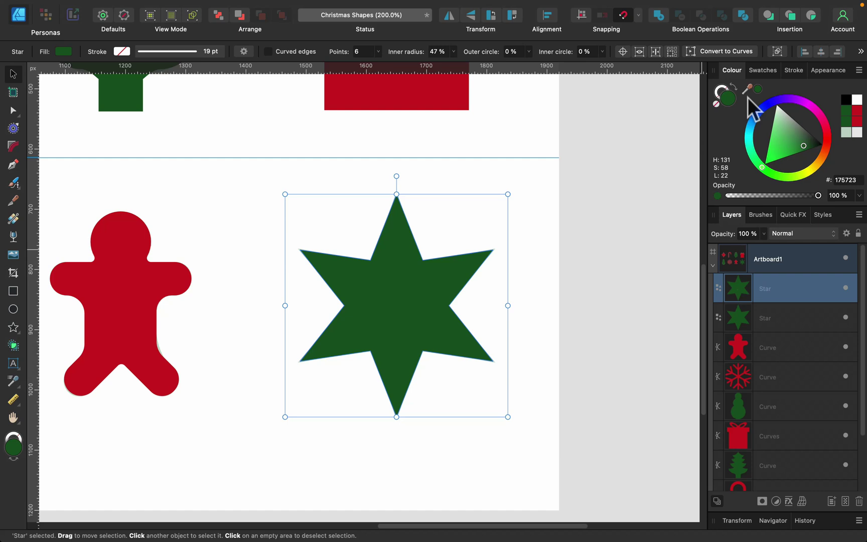
drag(750, 88, 437, 83)
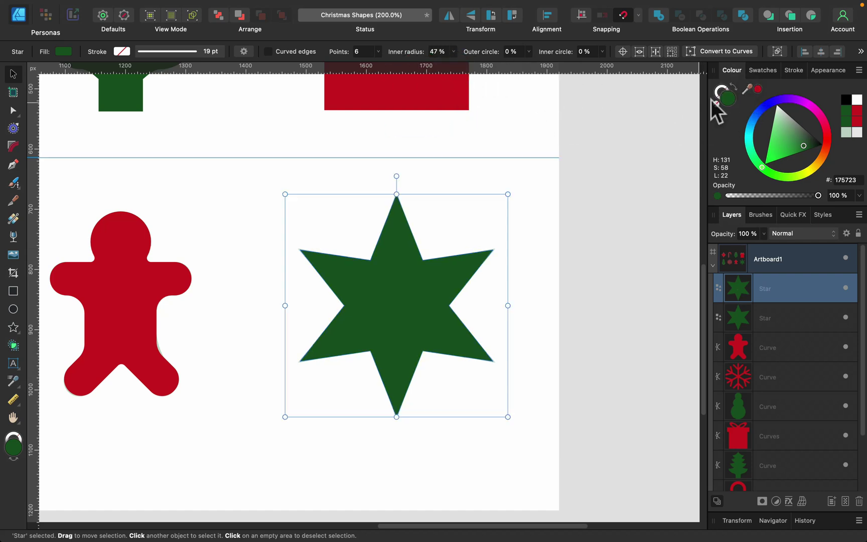
click(758, 89)
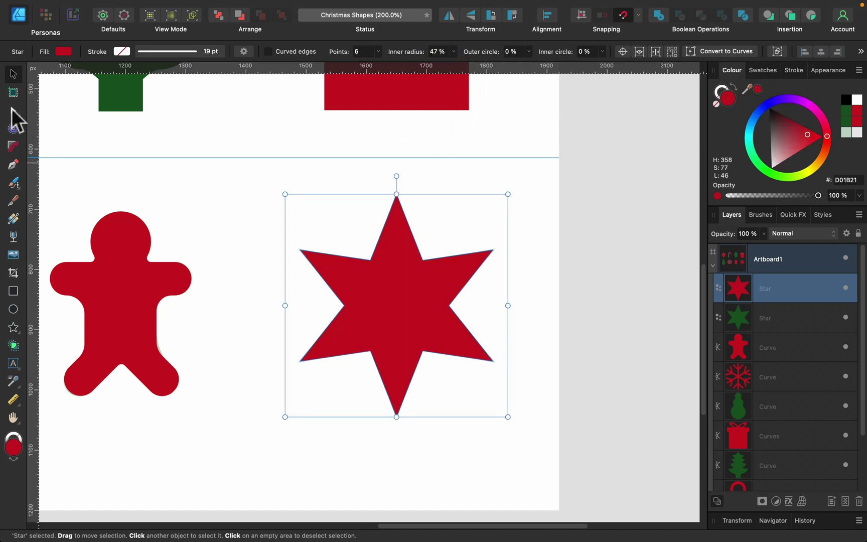
click(12, 111)
drag(423, 260, 400, 307)
click(12, 73)
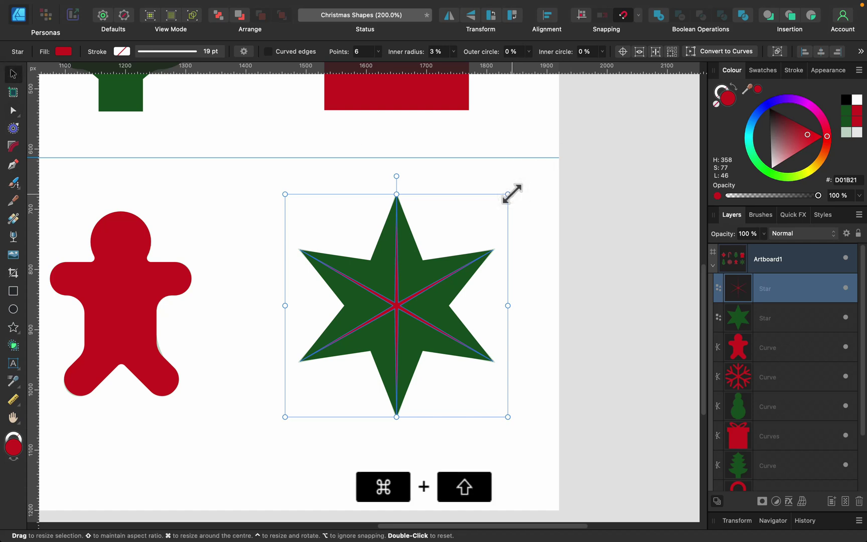
drag(508, 193, 517, 185)
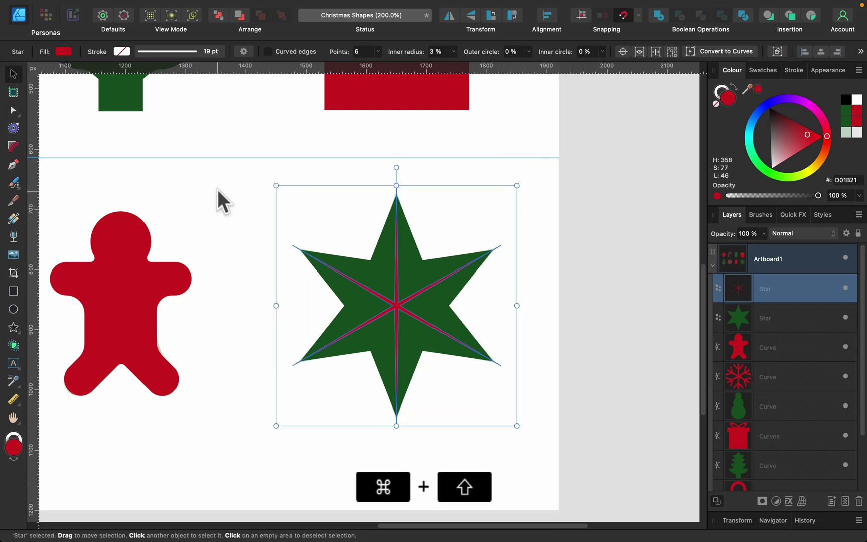
Subtract the red star from the green one with Boolean Subtract, then fit the artboard in view.
click(252, 180)
drag(255, 173, 563, 479)
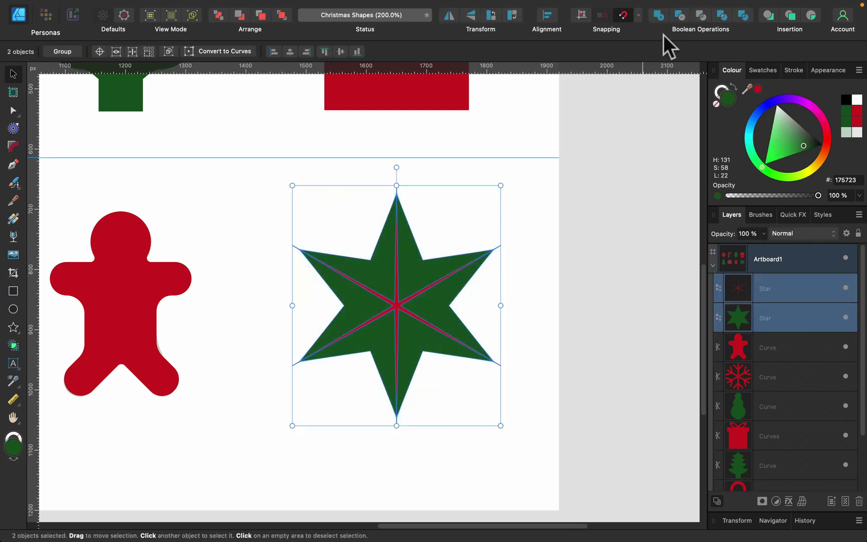
click(682, 15)
click(527, 195)
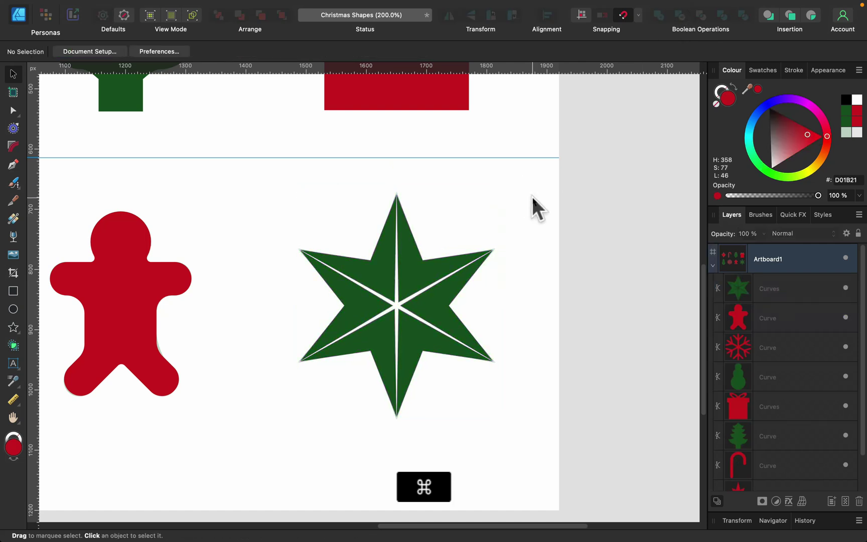
key(super+0)
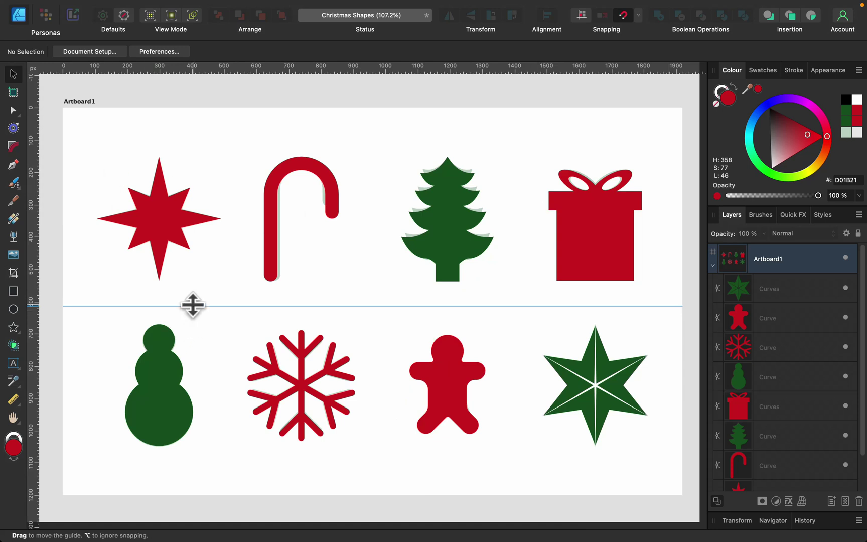
Drag the horizontal guide onto the top ruler to delete it, leaving a clean artboard.
drag(192, 304, 241, 58)
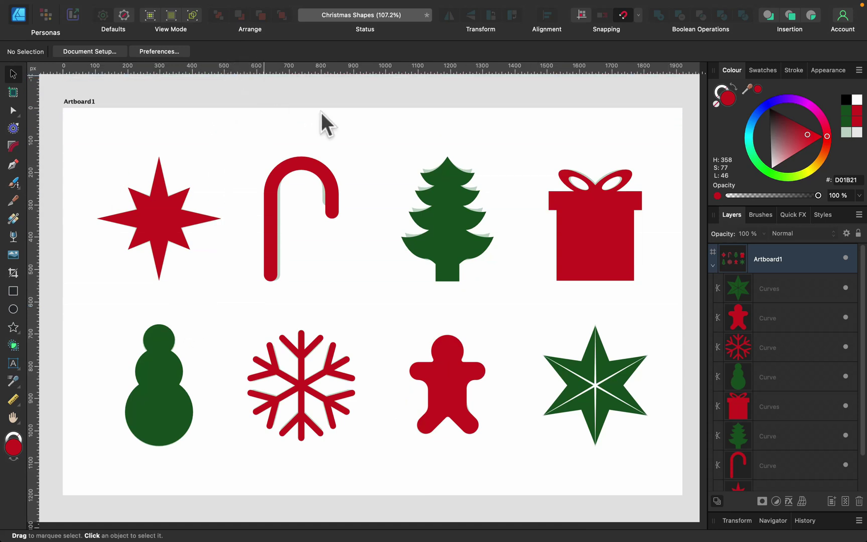